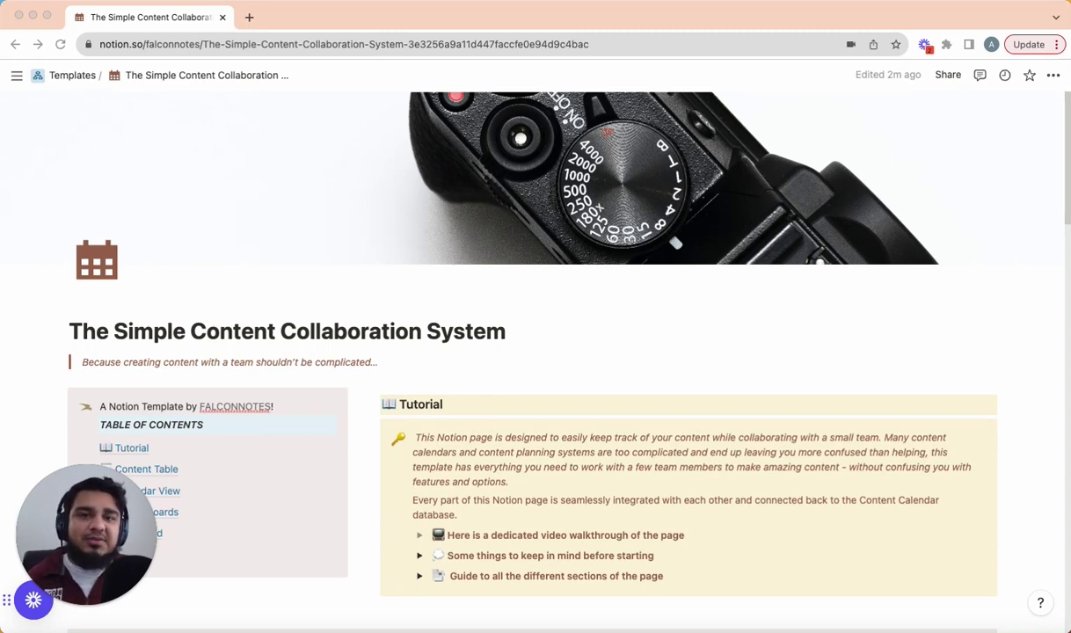
Expand and collapse the things-to-keep-in-mind notes, the section guide and the video walkthrough toggles.
{"action": "left_click", "coordinate": [820, 353]}
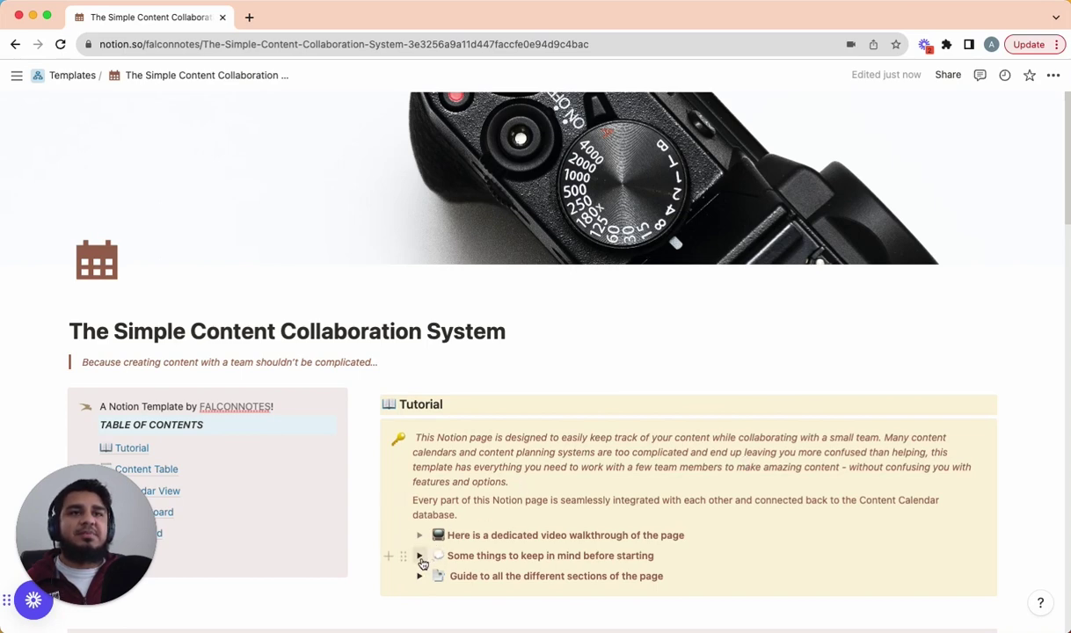
{"action": "left_click", "coordinate": [419, 555]}
{"action": "scroll", "coordinate": [441, 543], "scroll_direction": "down", "scroll_amount": 5}
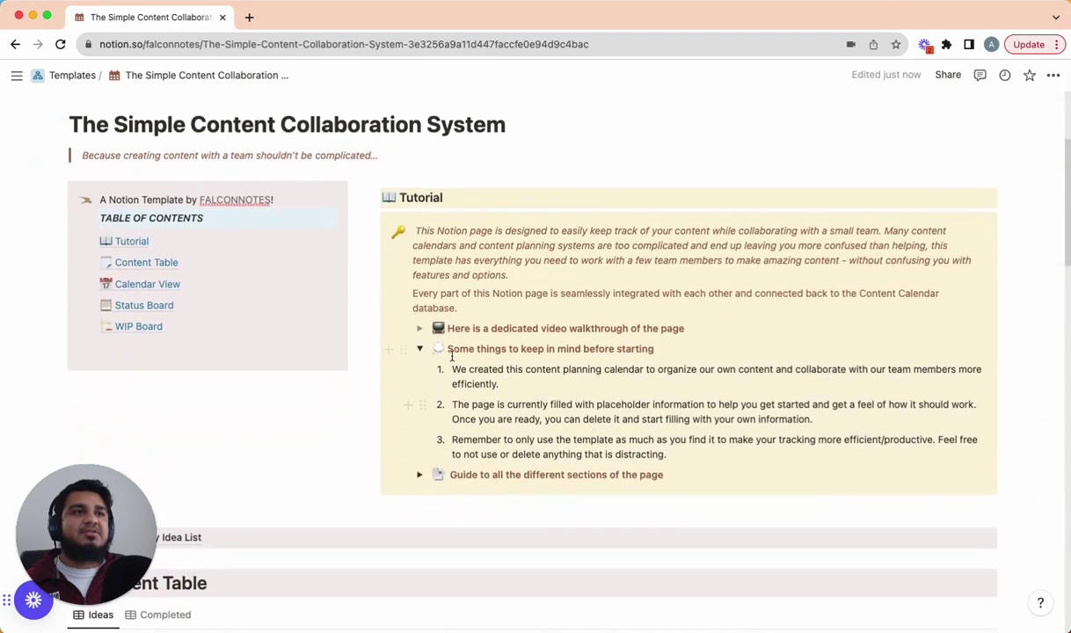
{"action": "left_click", "coordinate": [420, 348]}
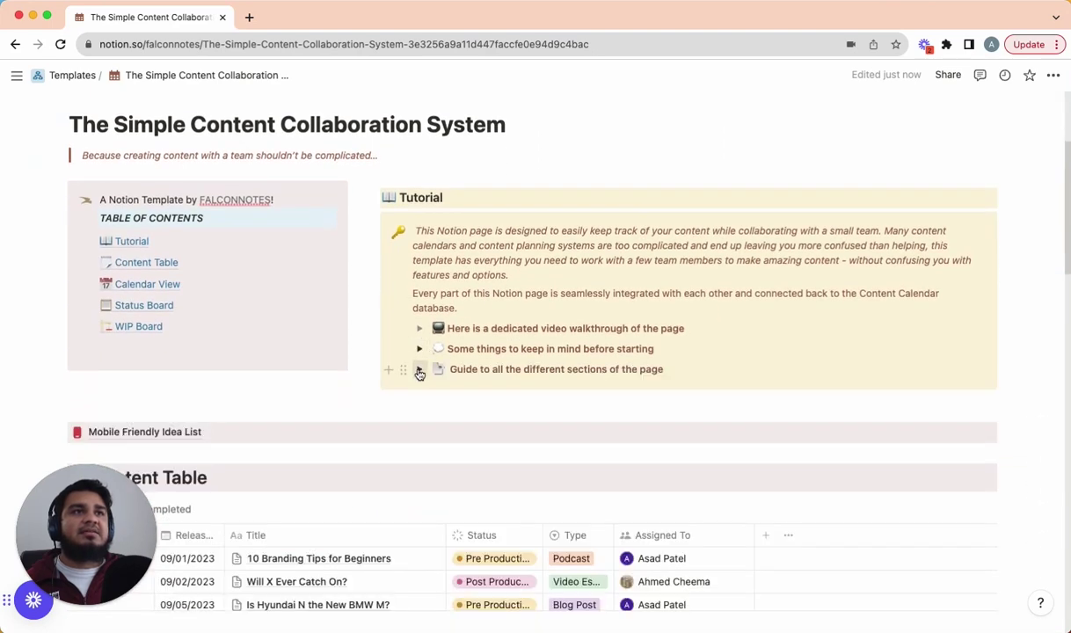
{"action": "left_click", "coordinate": [420, 369]}
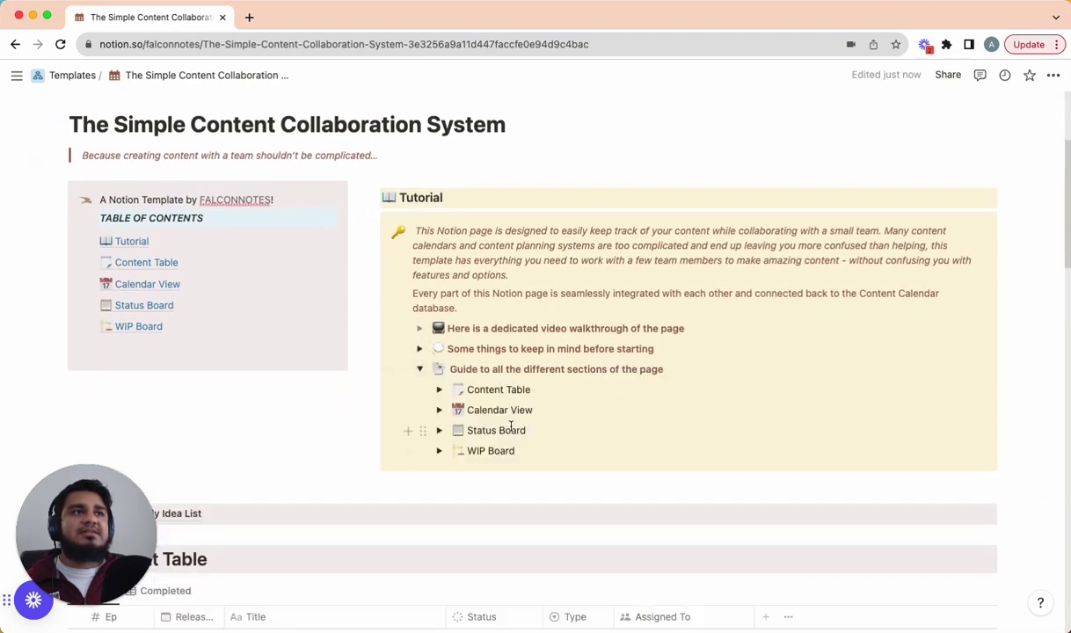
{"action": "left_click", "coordinate": [420, 369]}
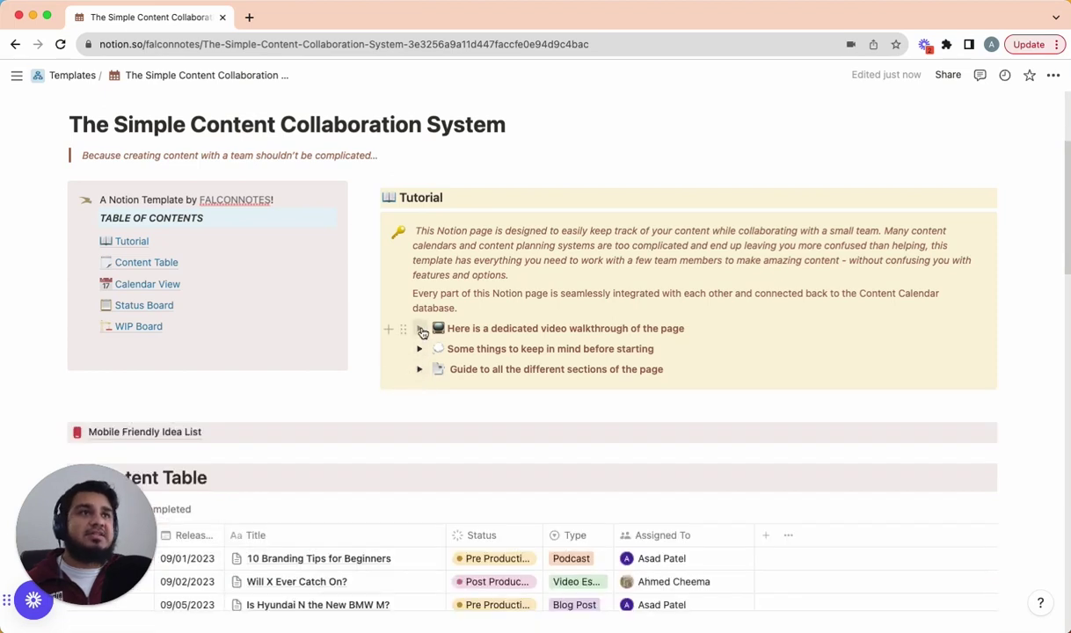
{"action": "left_click", "coordinate": [420, 329]}
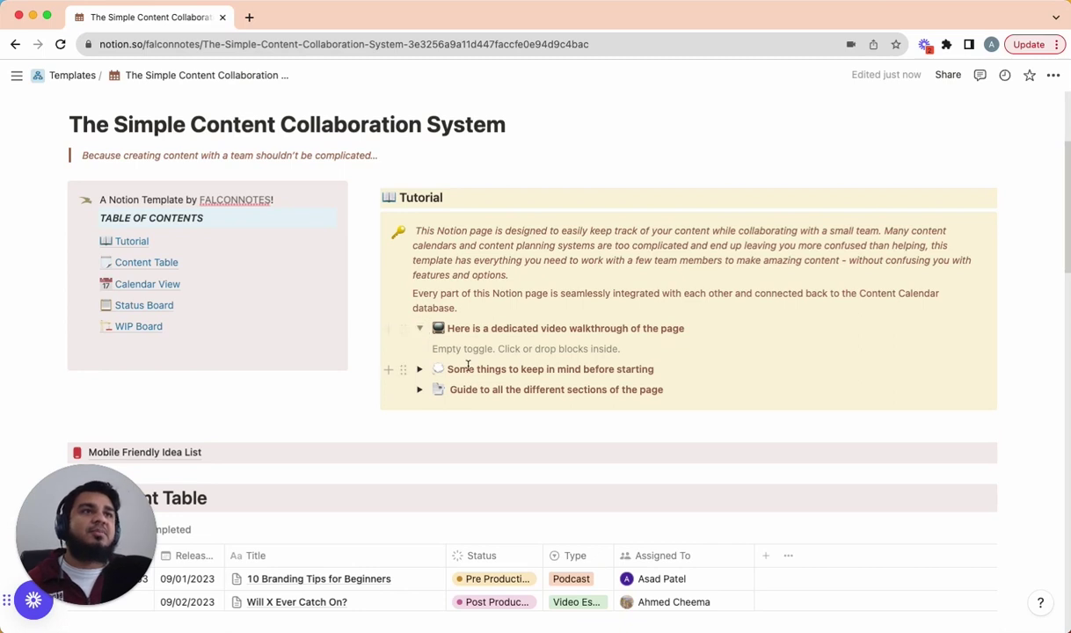
{"action": "left_click", "coordinate": [420, 329]}
Scroll down until all nine Ideas rows of the Content Table are visible.
{"action": "scroll", "coordinate": [540, 374], "scroll_direction": "down", "scroll_amount": 1}
{"action": "scroll", "coordinate": [544, 384], "scroll_direction": "down", "scroll_amount": 2}
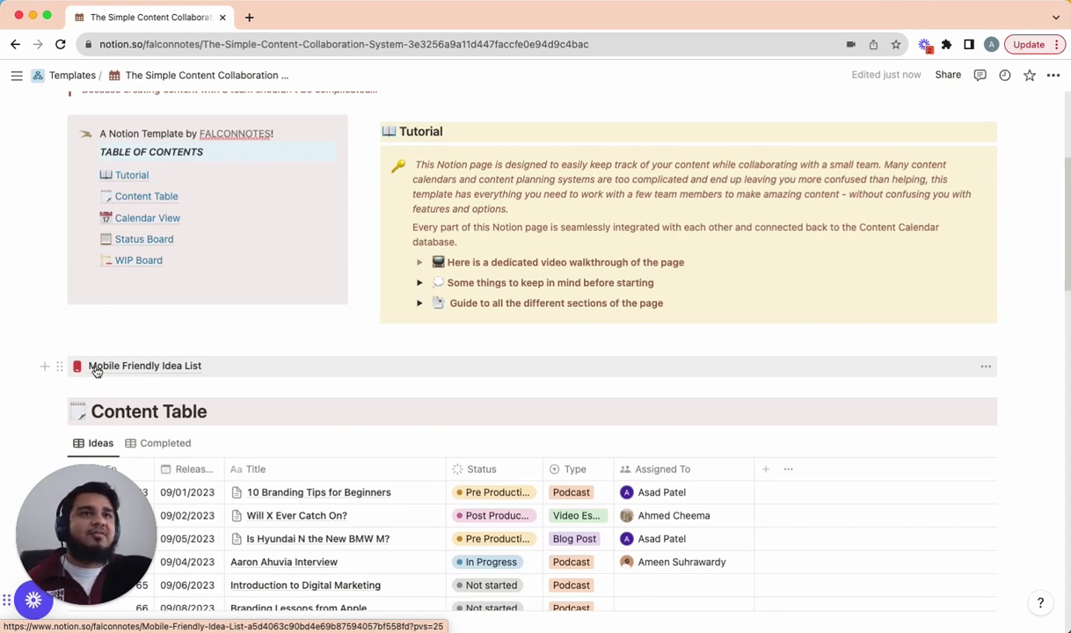
{"action": "scroll", "coordinate": [172, 430], "scroll_direction": "down", "scroll_amount": 3}
{"action": "scroll", "coordinate": [176, 431], "scroll_direction": "down", "scroll_amount": 1}
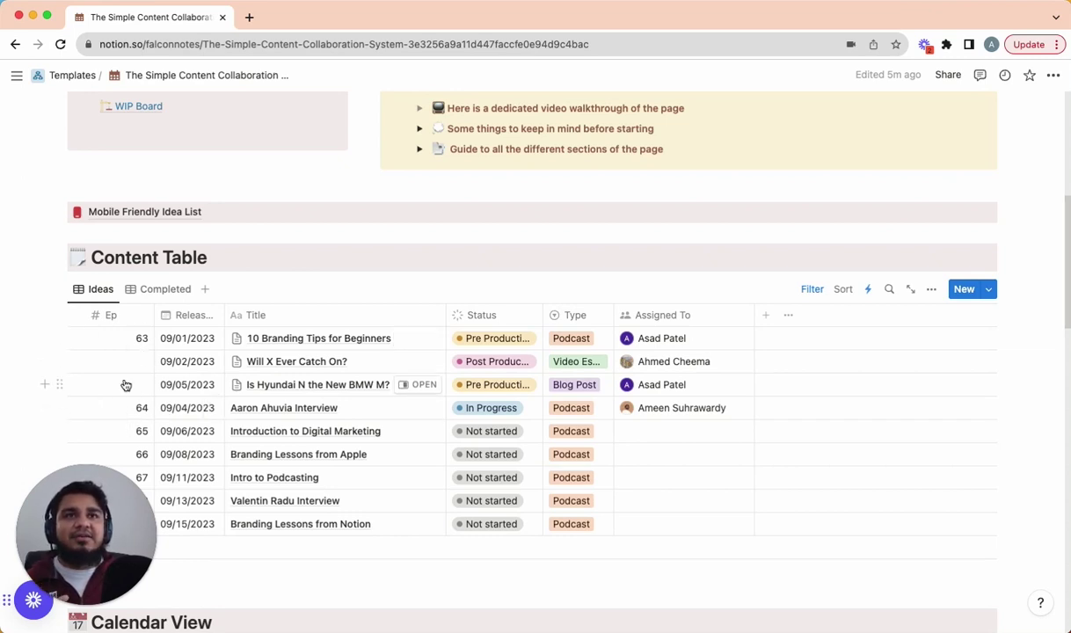
{"action": "left_click", "coordinate": [145, 315]}
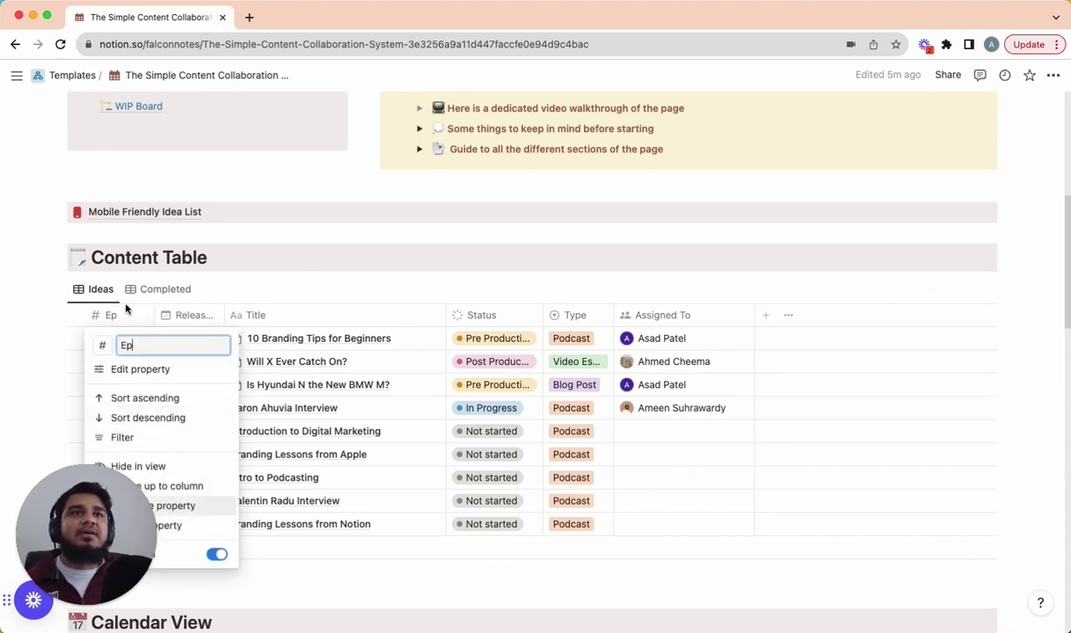
{"action": "left_click", "coordinate": [115, 316]}
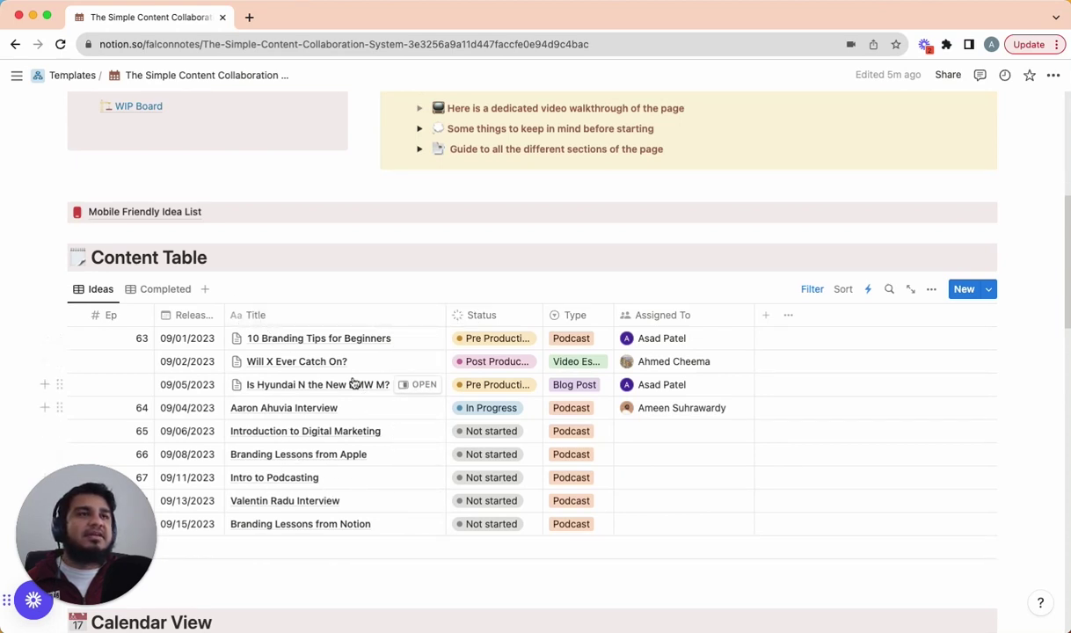
Set the status of '10 Branding Tips for Beginners' to Post Production.
{"action": "left_click", "coordinate": [504, 339]}
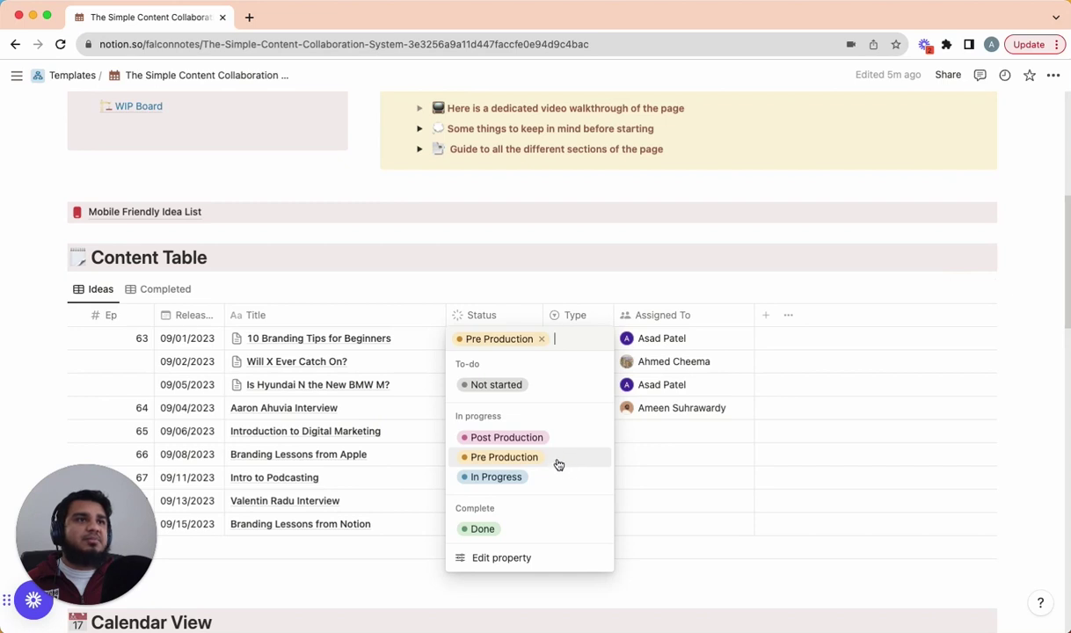
{"action": "left_click", "coordinate": [524, 444]}
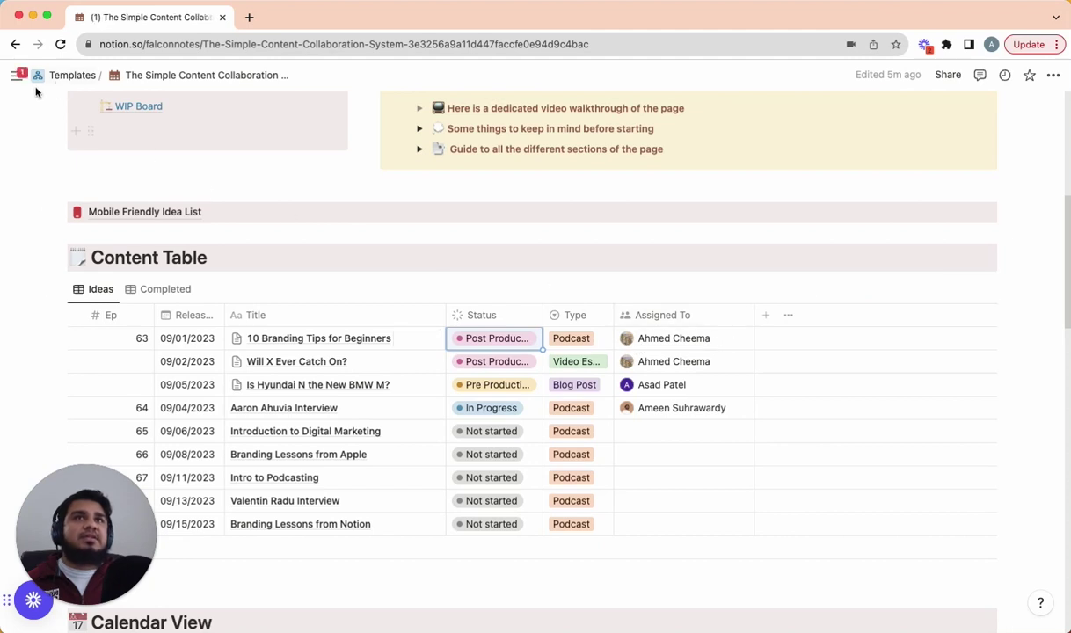
{"action": "mouse_move", "coordinate": [21, 82]}
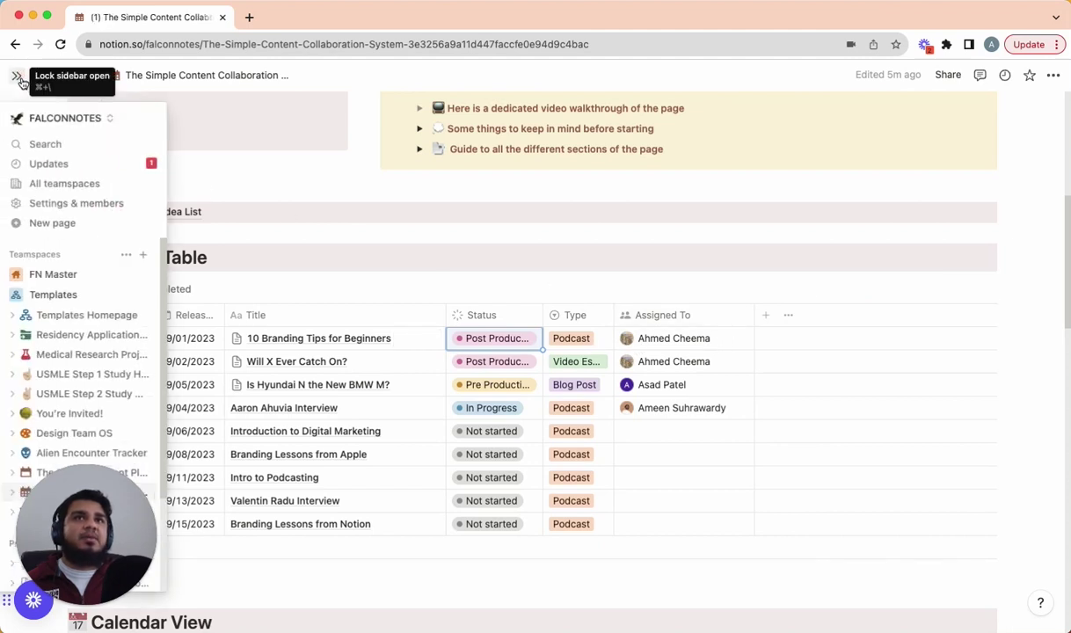
{"action": "left_click", "coordinate": [72, 167]}
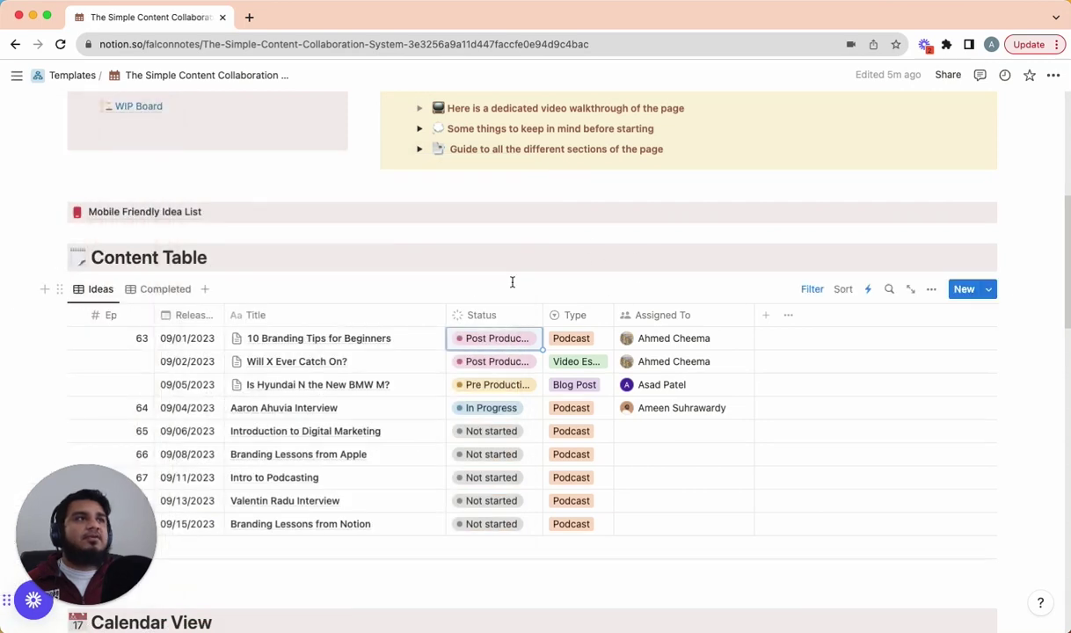
{"action": "left_click", "coordinate": [869, 294]}
{"action": "scroll", "coordinate": [910, 420], "scroll_direction": "down", "scroll_amount": 2}
{"action": "scroll", "coordinate": [910, 421], "scroll_direction": "down", "scroll_amount": 1}
{"action": "scroll", "coordinate": [867, 422], "scroll_direction": "up", "scroll_amount": 2}
{"action": "scroll", "coordinate": [883, 519], "scroll_direction": "down", "scroll_amount": 2}
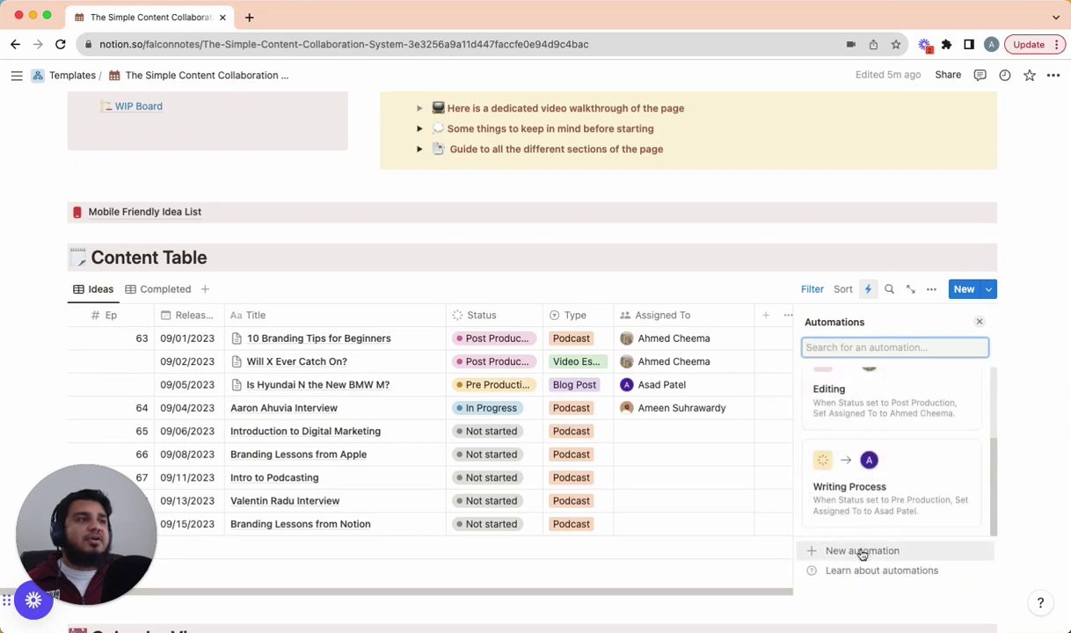
{"action": "left_click", "coordinate": [861, 550]}
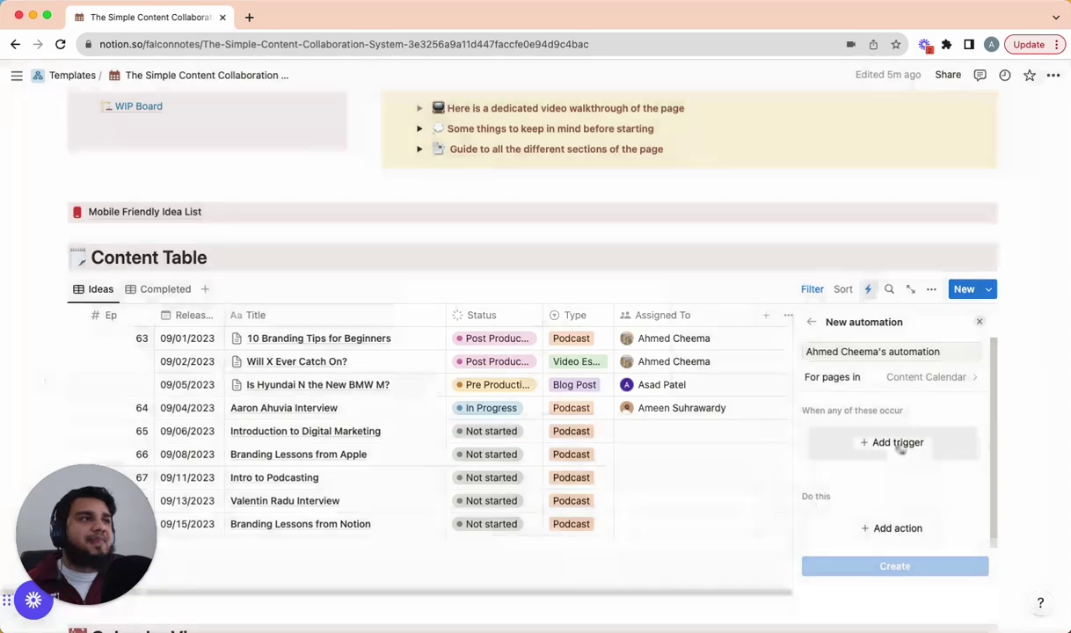
{"action": "left_click", "coordinate": [812, 322]}
{"action": "left_click", "coordinate": [590, 356]}
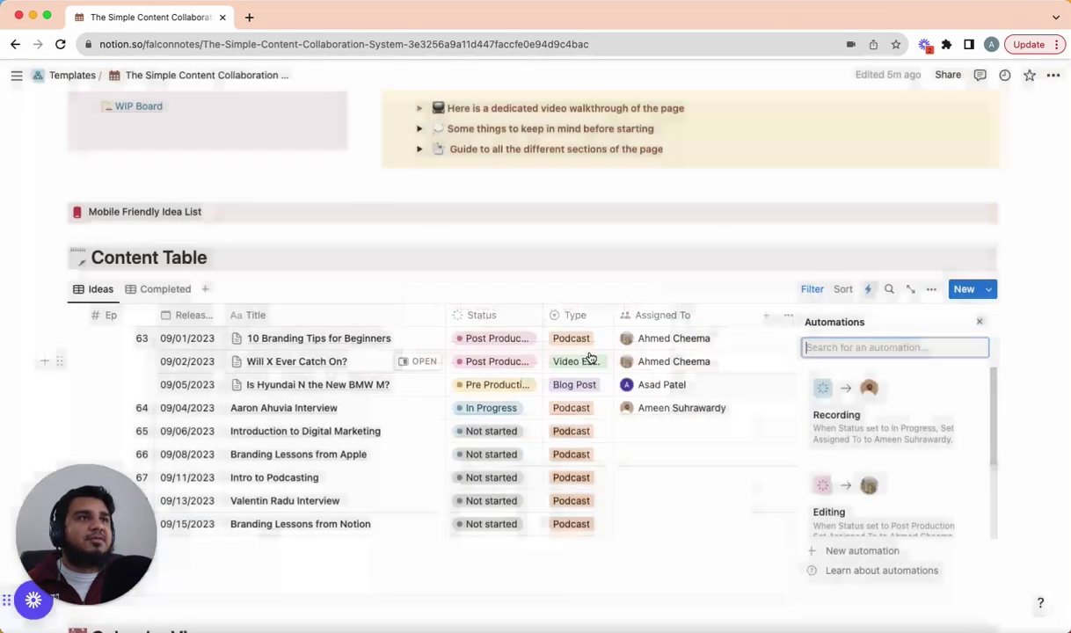
{"action": "left_click", "coordinate": [979, 322]}
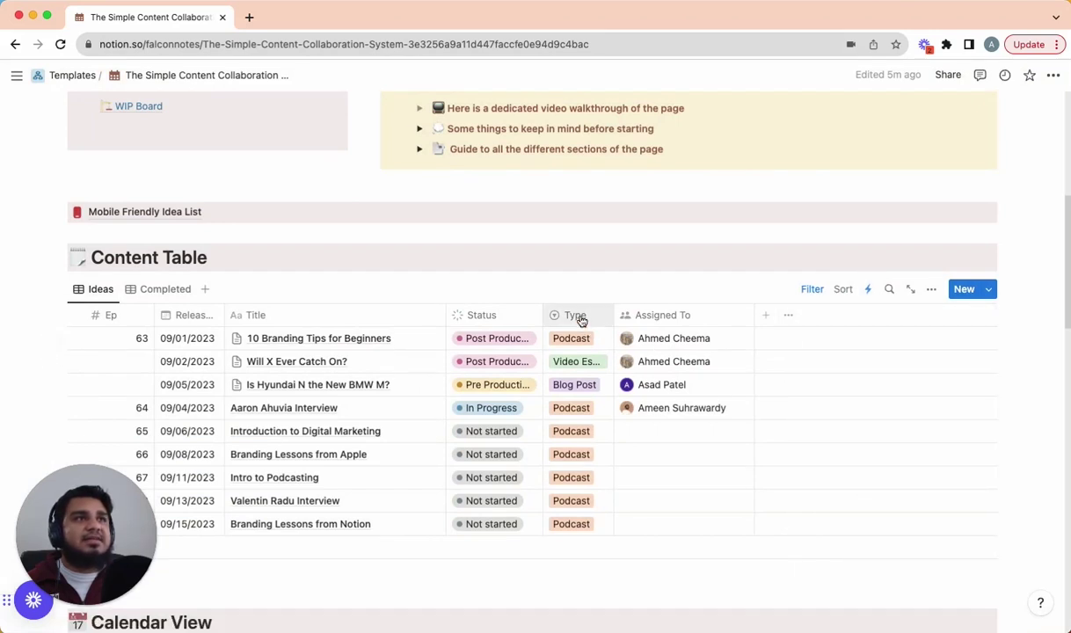
Create an 'IG Reels' Type option on the first row, then delete that option.
{"action": "left_click", "coordinate": [588, 341]}
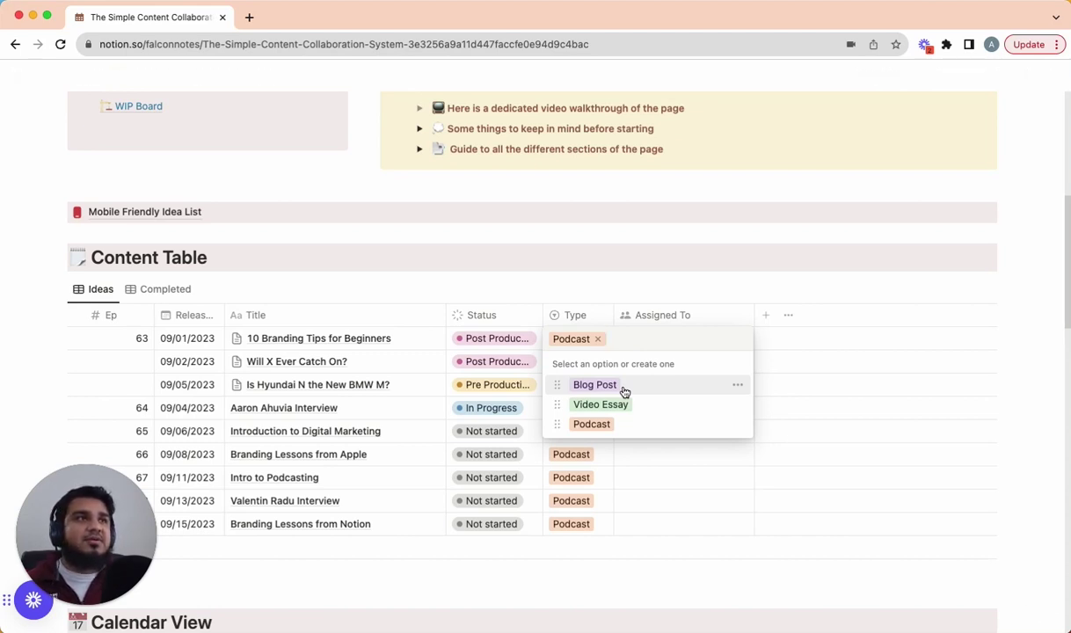
{"action": "type", "text": "IG Reels"}
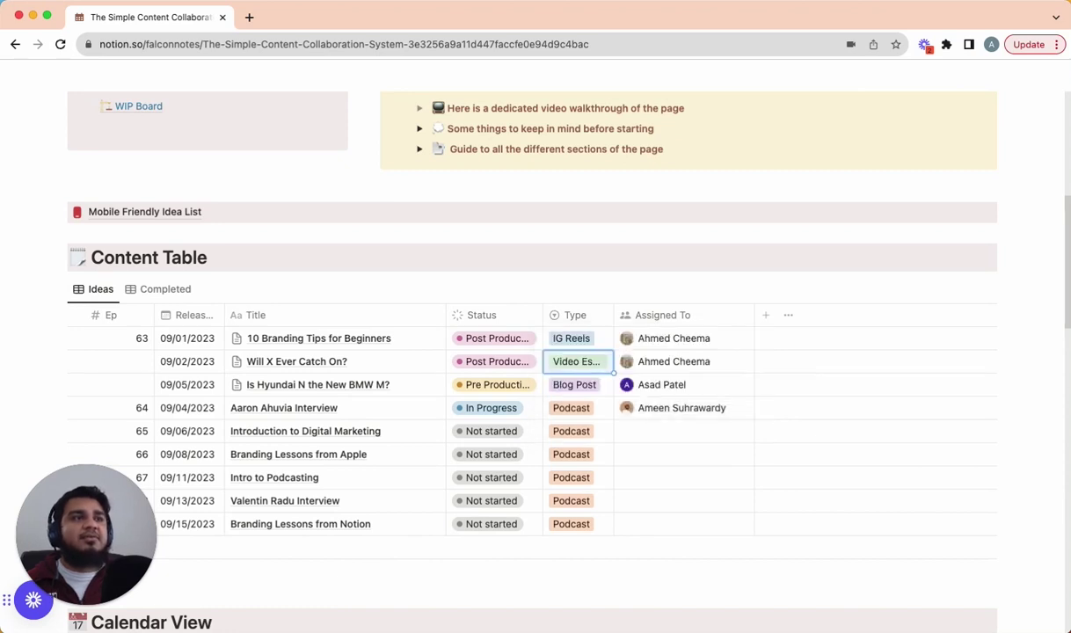
{"action": "left_click", "coordinate": [572, 339]}
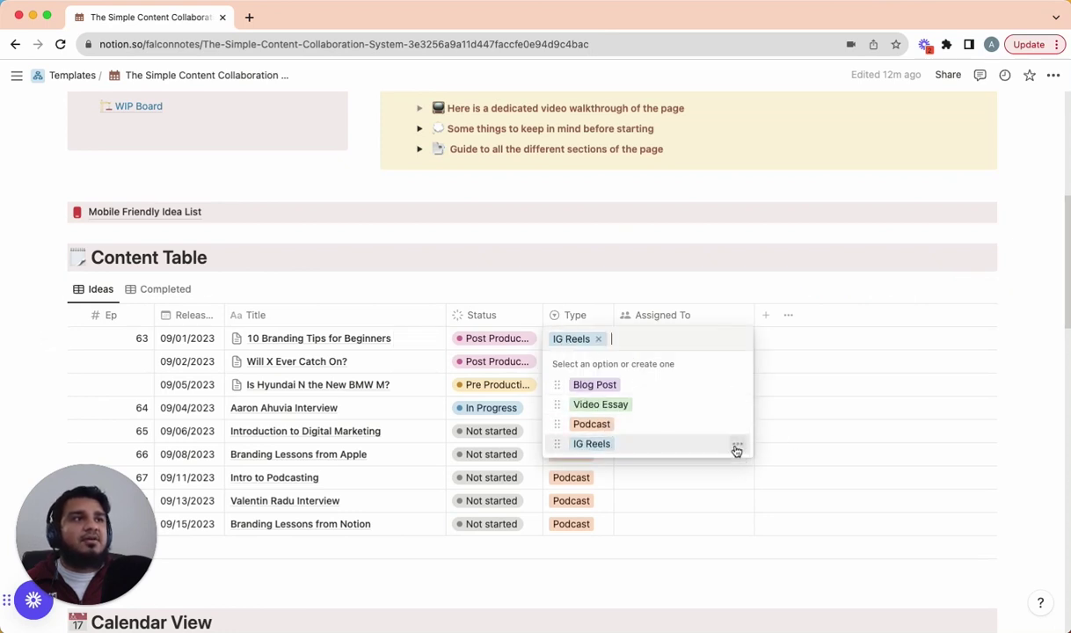
{"action": "left_click", "coordinate": [739, 444]}
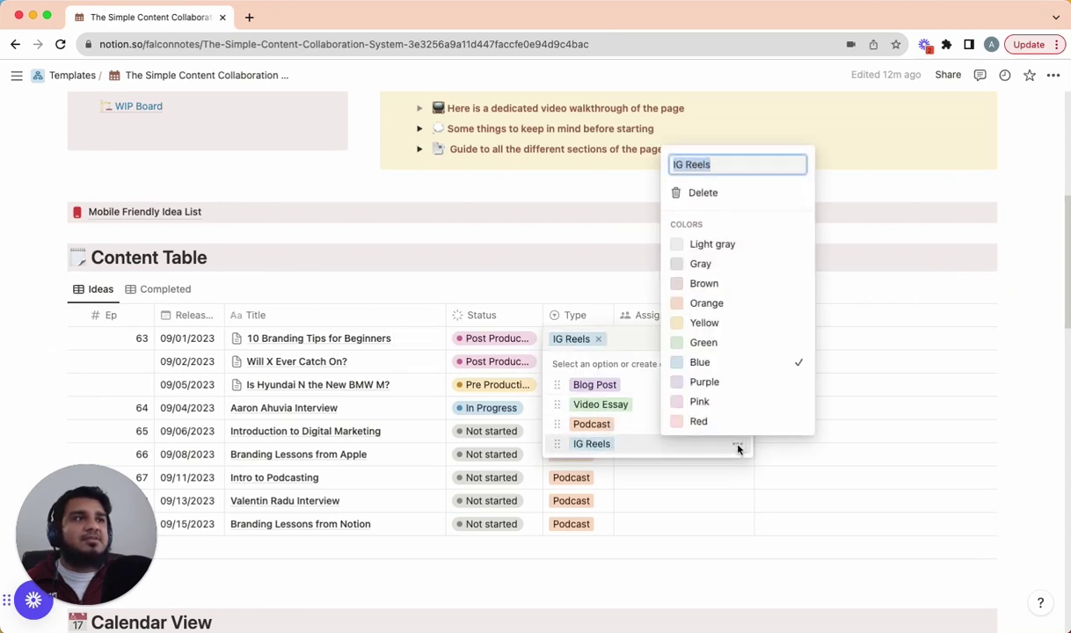
{"action": "left_click", "coordinate": [719, 194]}
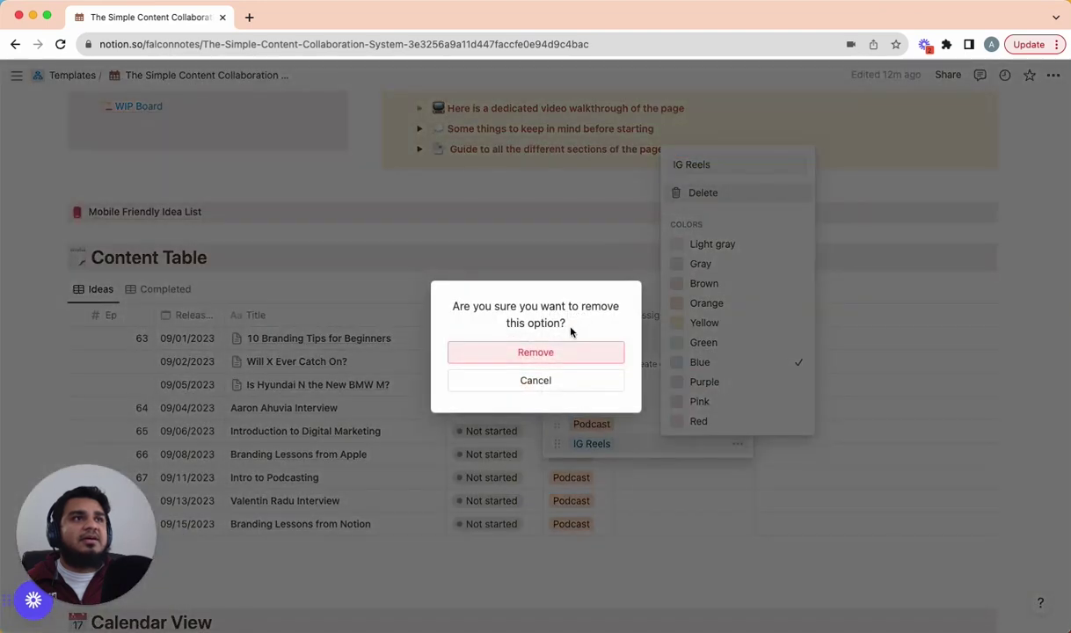
{"action": "left_click", "coordinate": [554, 352]}
{"action": "key", "text": "Escape"}
{"action": "left_click", "coordinate": [583, 342]}
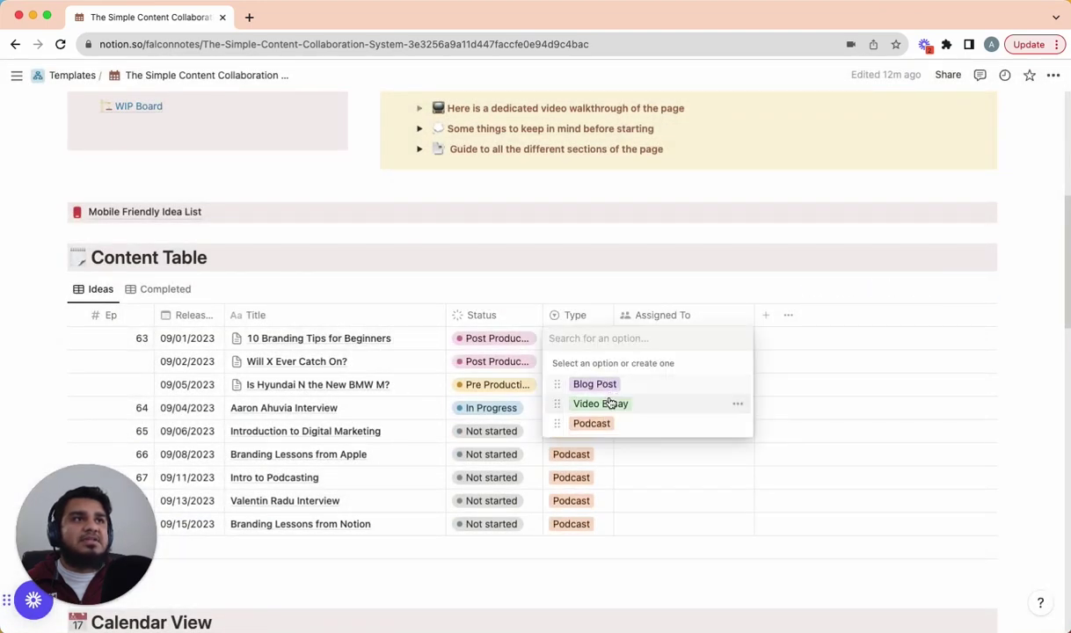
Set the first row's type back to Podcast and add a second team member.
{"action": "left_click", "coordinate": [605, 426]}
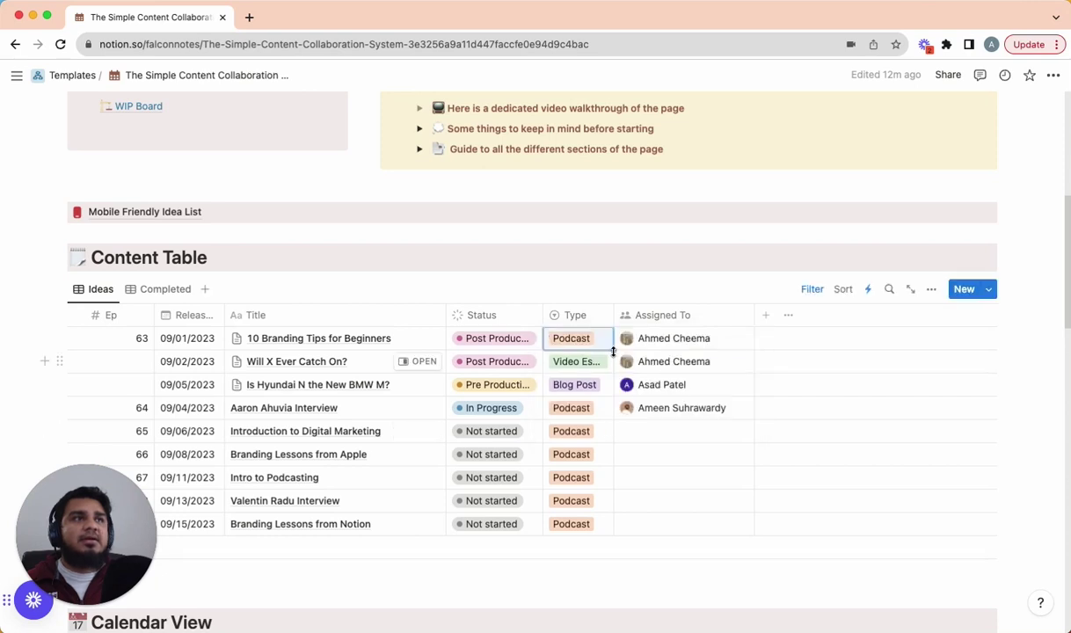
{"action": "left_click", "coordinate": [693, 338]}
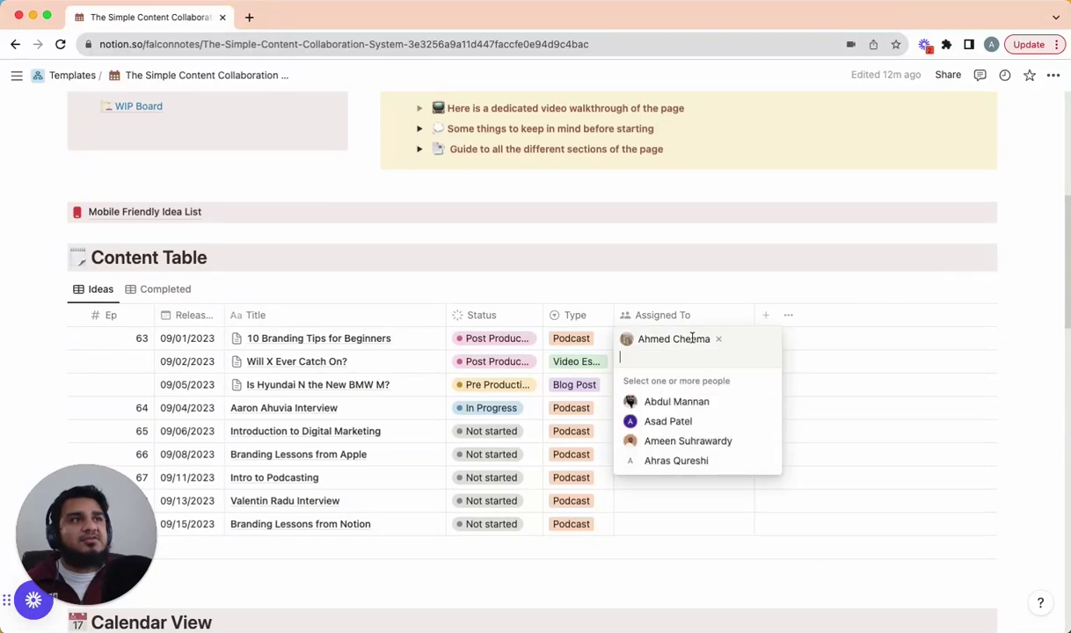
{"action": "left_click", "coordinate": [678, 404]}
{"action": "key", "text": "Escape"}
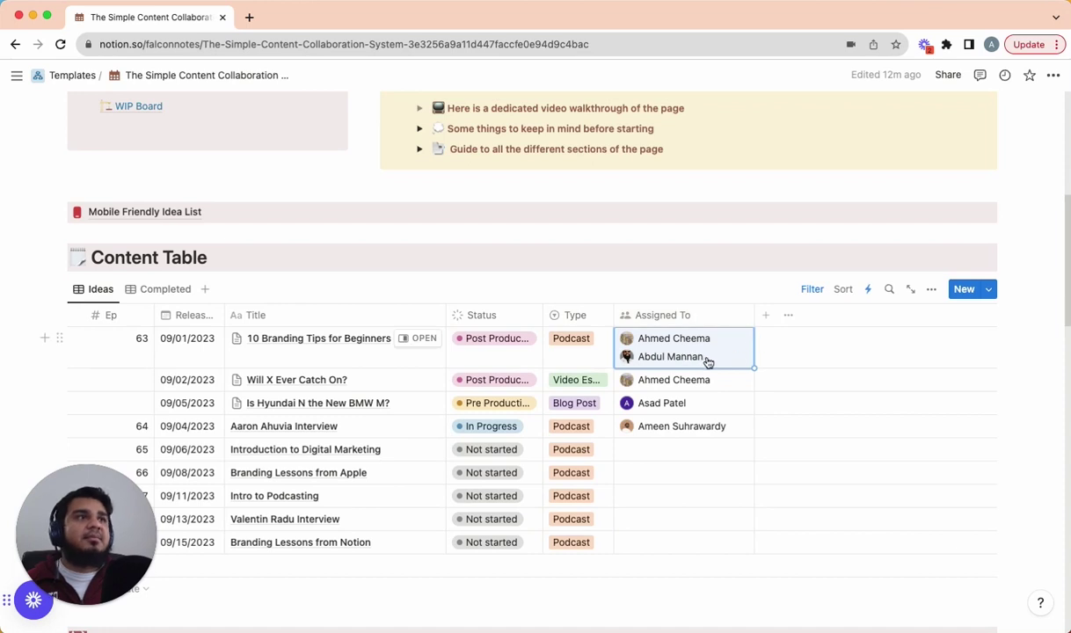
Remove the second assignee so only one team member remains on the row.
{"action": "left_click", "coordinate": [705, 358]}
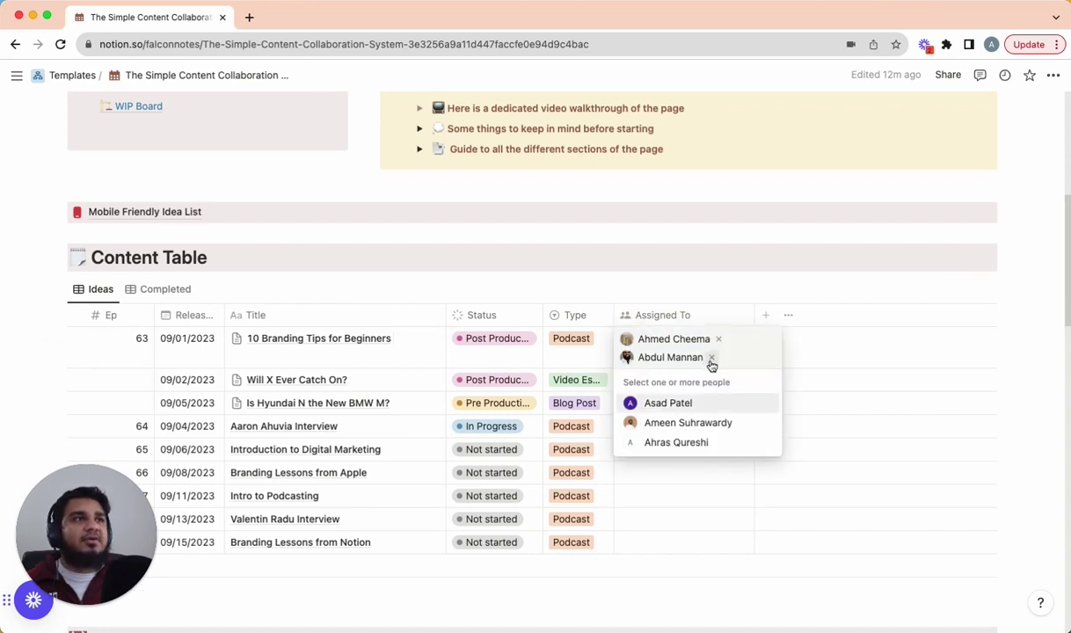
{"action": "left_click", "coordinate": [712, 358]}
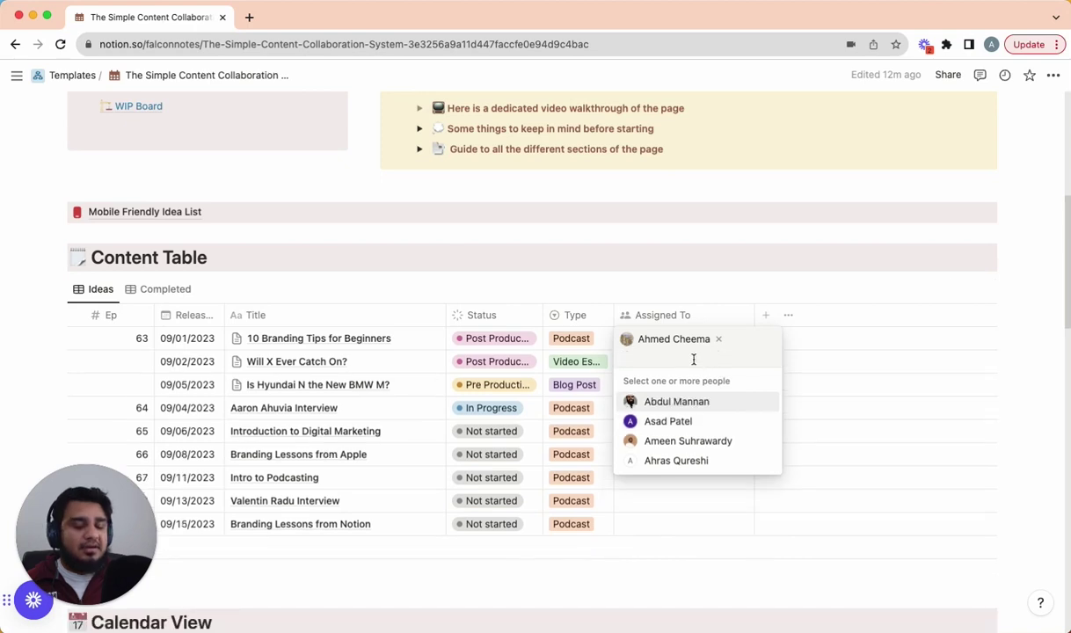
{"action": "key", "text": "Escape"}
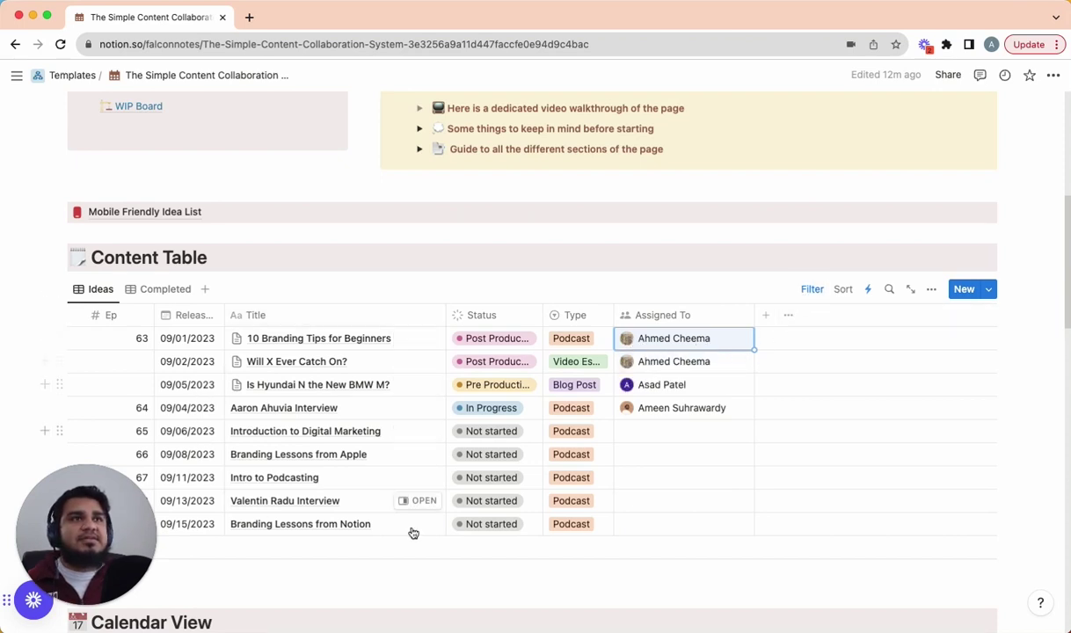
Reveal the Ideas view's Status filter keeping only To-do and In progress items.
{"action": "left_click", "coordinate": [810, 292]}
{"action": "left_click", "coordinate": [170, 322]}
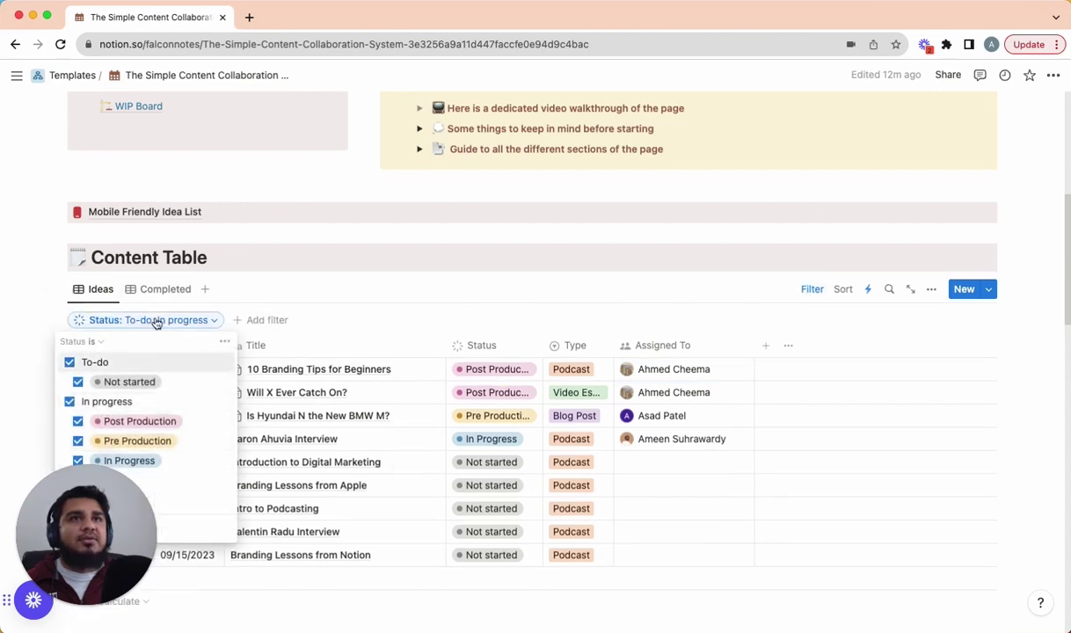
{"action": "left_click", "coordinate": [157, 322]}
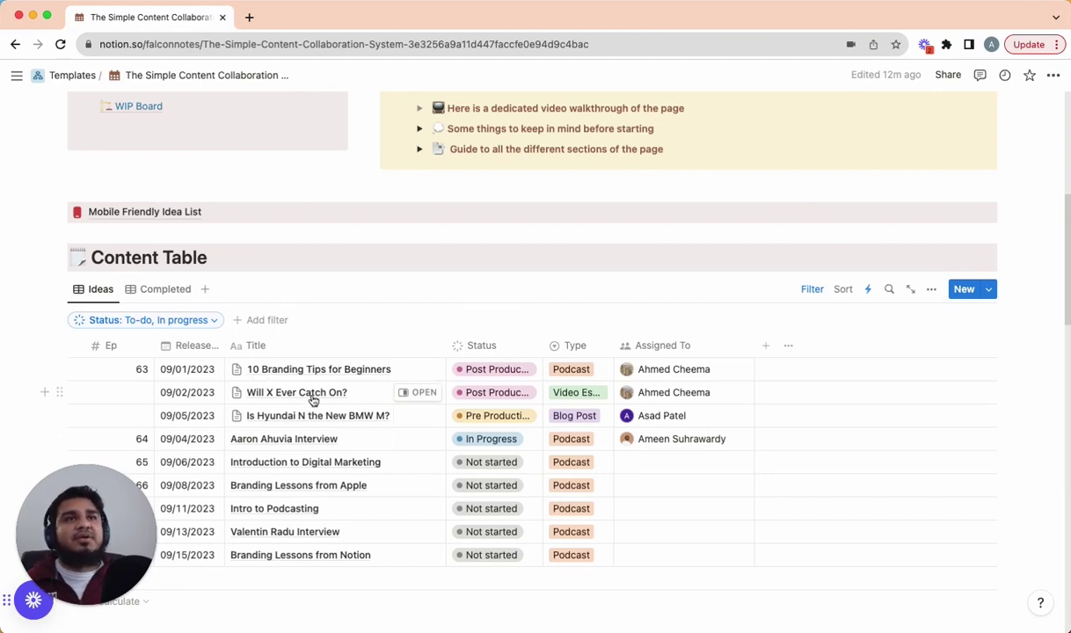
Switch to the Completed view and preview the Apple Vision Pro Article page.
{"action": "left_click", "coordinate": [160, 296]}
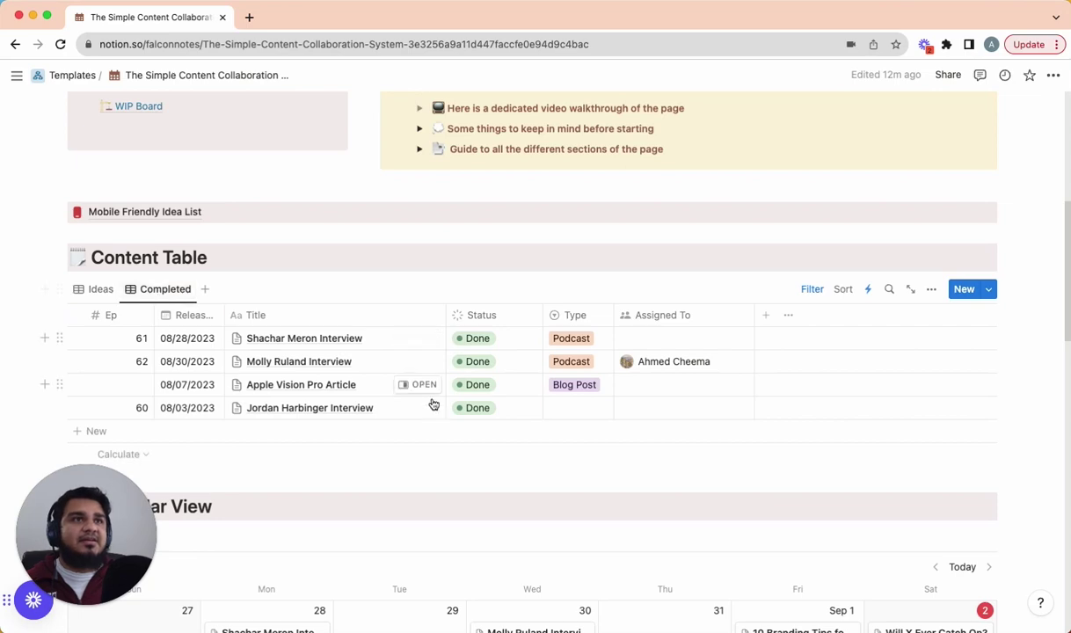
{"action": "left_click", "coordinate": [423, 385]}
{"action": "left_click", "coordinate": [548, 76]}
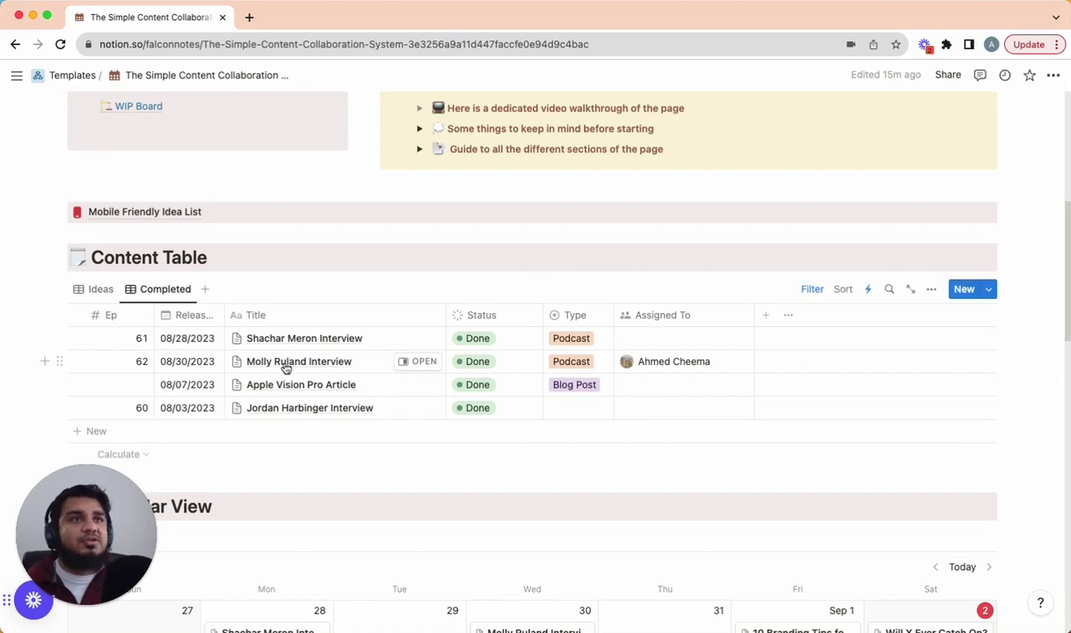
Duplicate the Ep 62 interview as 'New interview' with status Not started.
{"action": "right_click", "coordinate": [287, 366]}
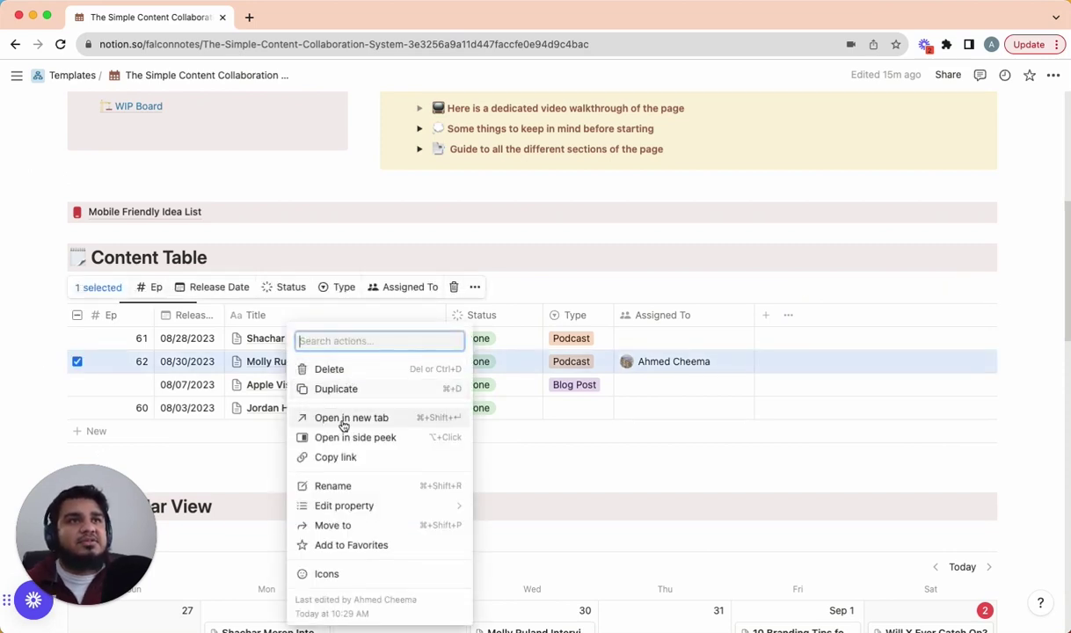
{"action": "left_click", "coordinate": [354, 389]}
{"action": "left_click", "coordinate": [305, 385]}
{"action": "left_click_drag", "start_coordinate": [339, 389], "coordinate": [219, 389]}
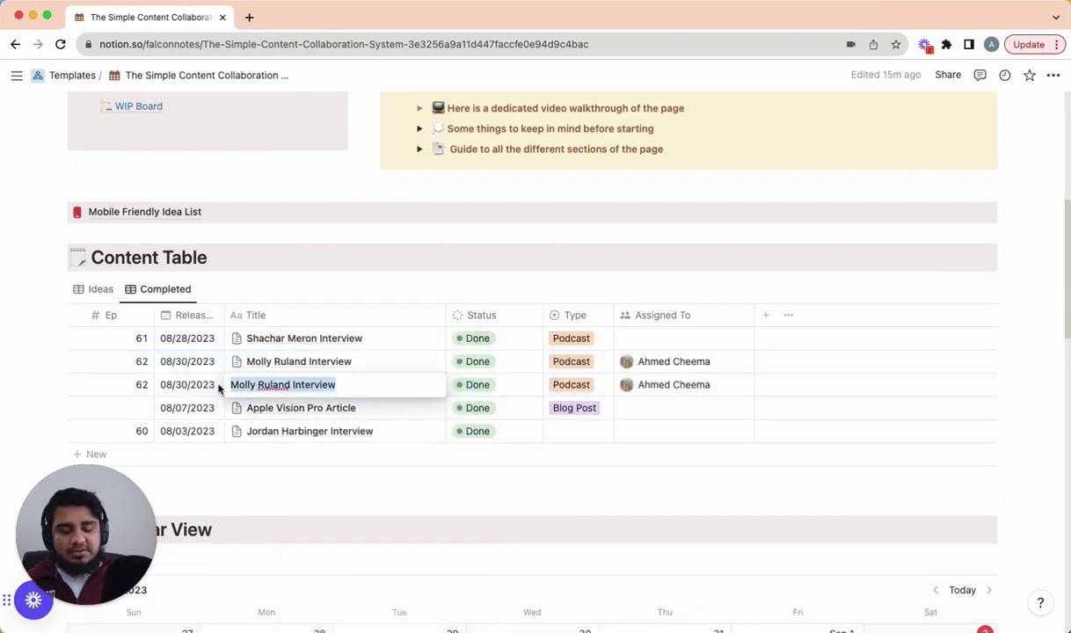
{"action": "type", "text": "New int"}
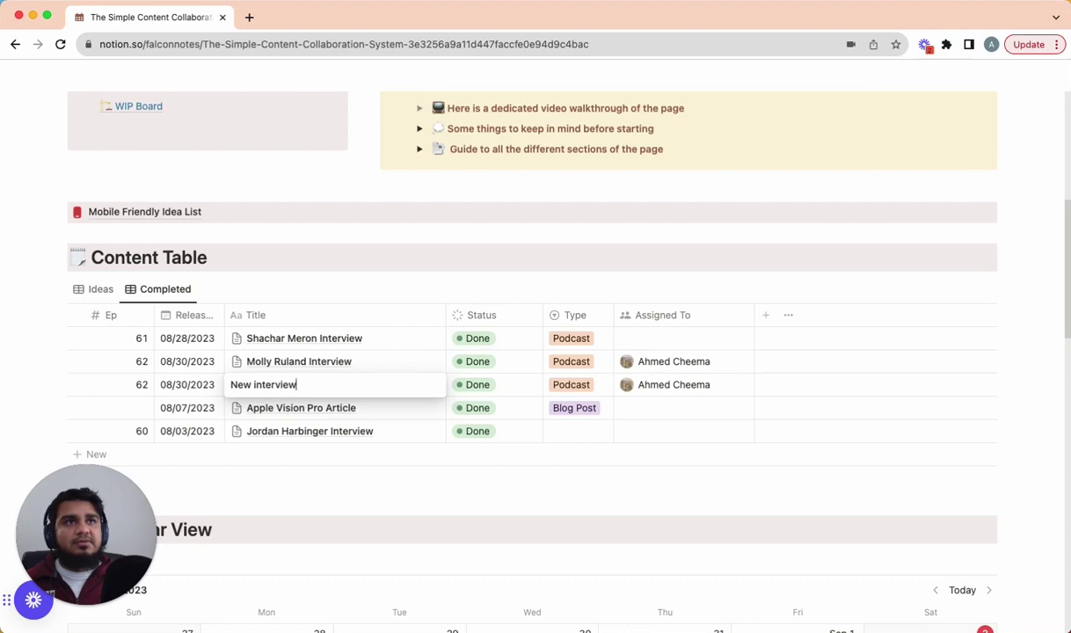
{"action": "key", "text": "Escape"}
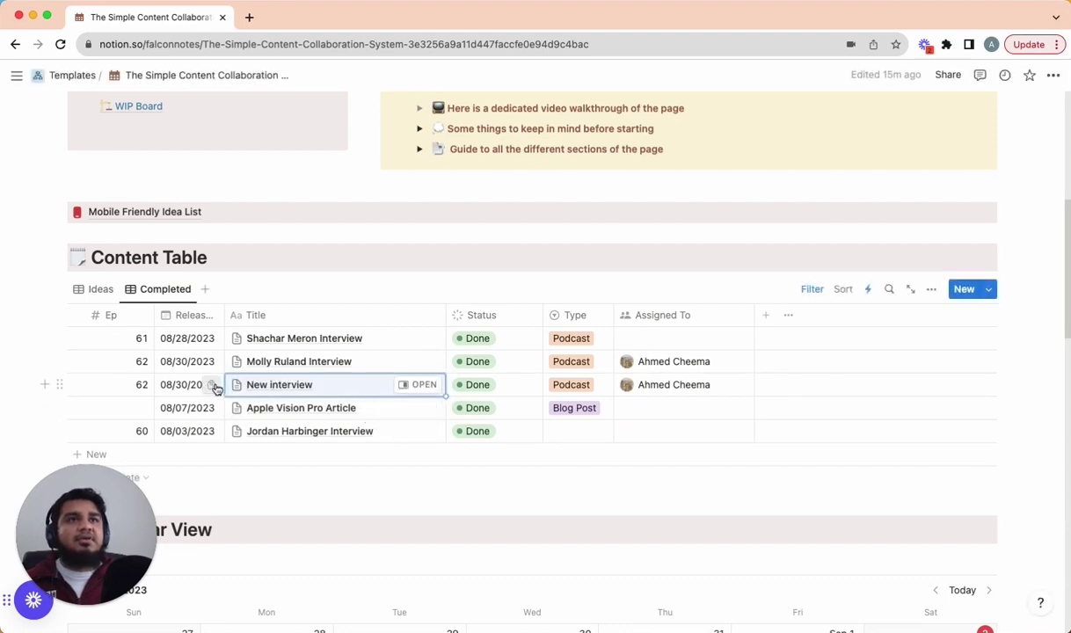
{"action": "left_click", "coordinate": [488, 389]}
{"action": "left_click", "coordinate": [506, 433]}
{"action": "left_click", "coordinate": [103, 290]}
{"action": "scroll", "coordinate": [252, 444], "scroll_direction": "down", "scroll_amount": 2}
{"action": "scroll", "coordinate": [436, 405], "scroll_direction": "up", "scroll_amount": 1}
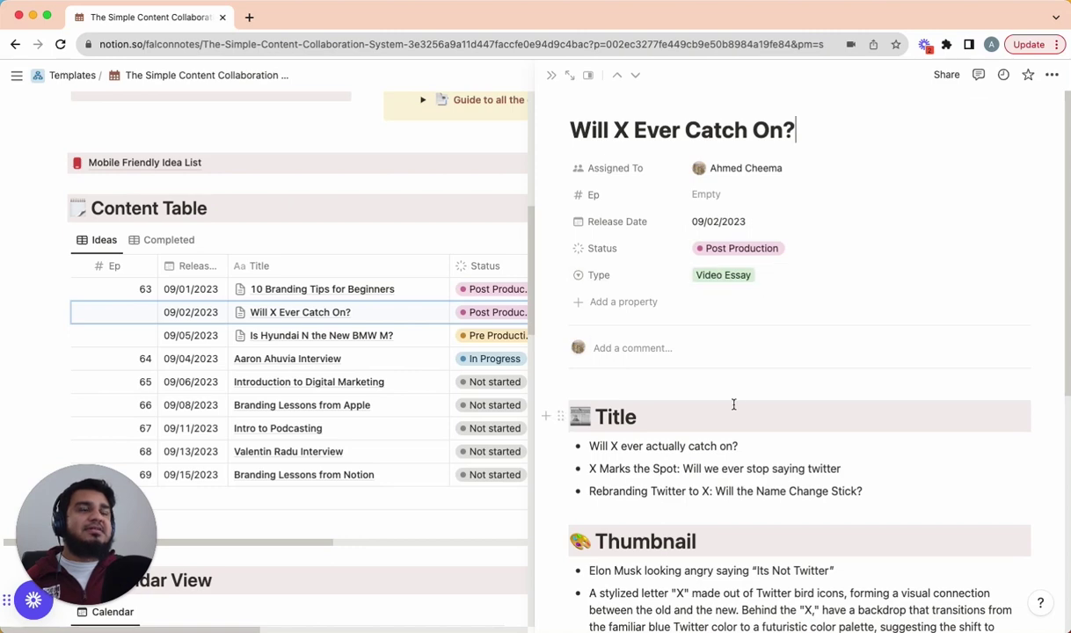
{"action": "scroll", "coordinate": [725, 405], "scroll_direction": "down", "scroll_amount": 2}
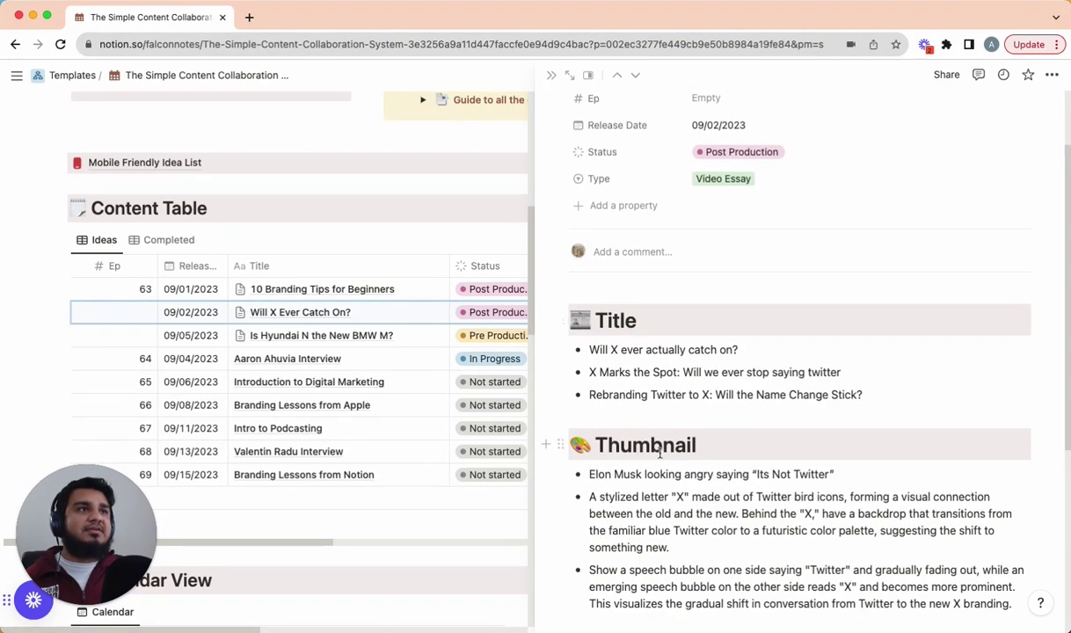
{"action": "scroll", "coordinate": [659, 448], "scroll_direction": "down", "scroll_amount": 5}
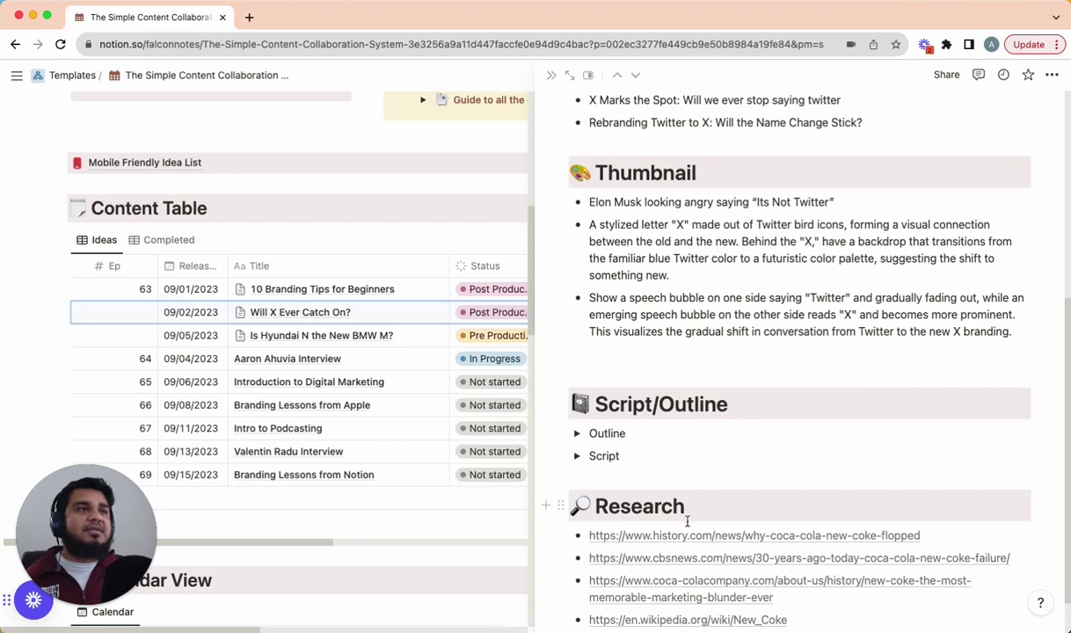
{"action": "scroll", "coordinate": [729, 488], "scroll_direction": "up", "scroll_amount": 6}
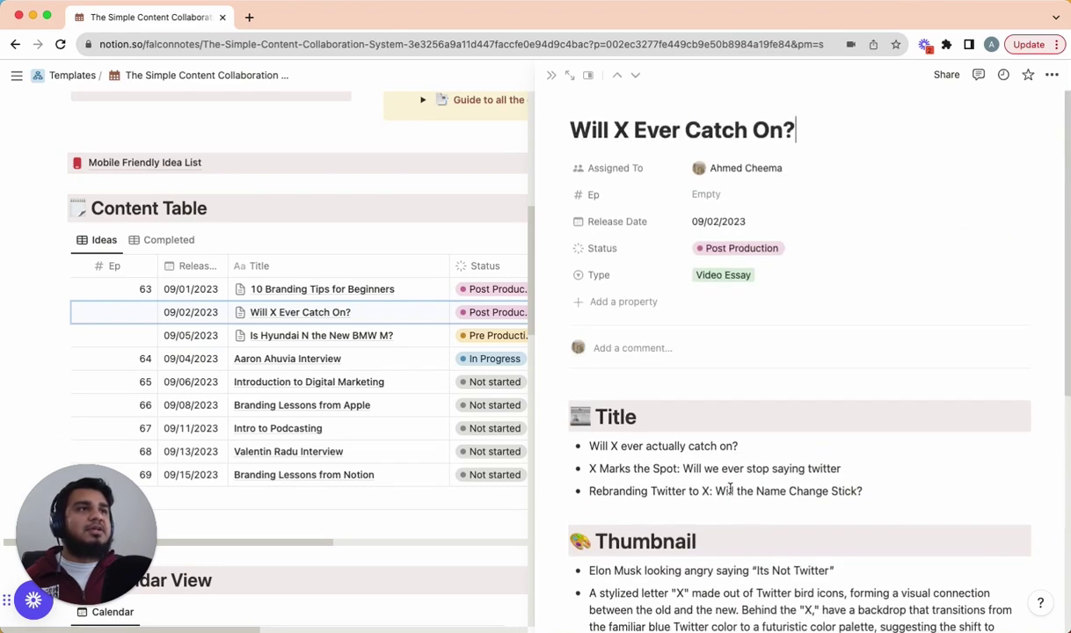
{"action": "scroll", "coordinate": [729, 489], "scroll_direction": "down", "scroll_amount": 1}
{"action": "scroll", "coordinate": [730, 475], "scroll_direction": "down", "scroll_amount": 1}
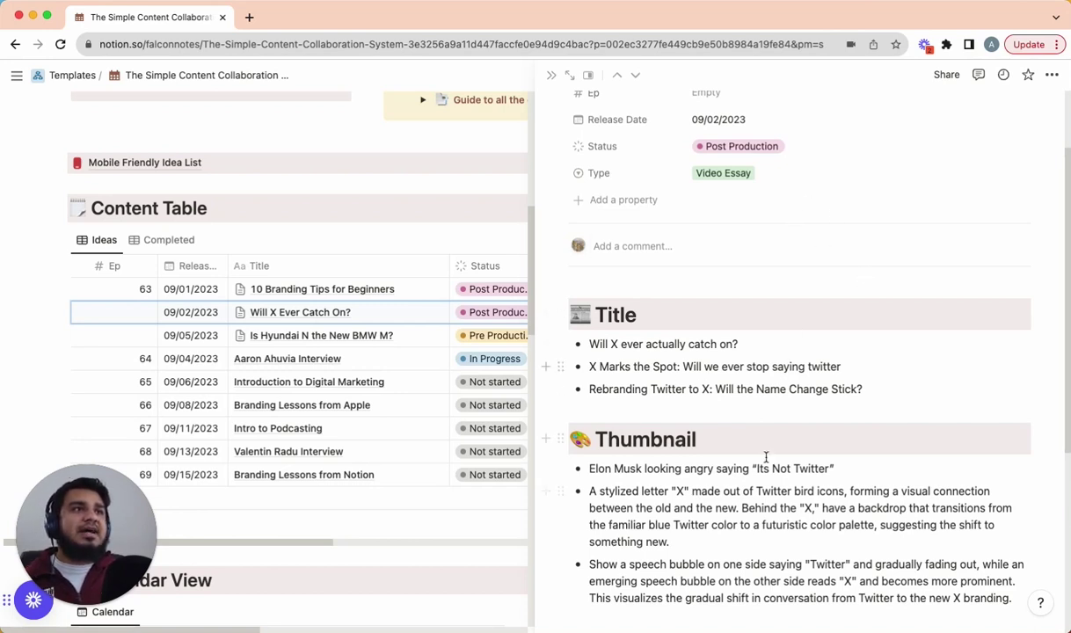
{"action": "scroll", "coordinate": [649, 408], "scroll_direction": "down", "scroll_amount": 2}
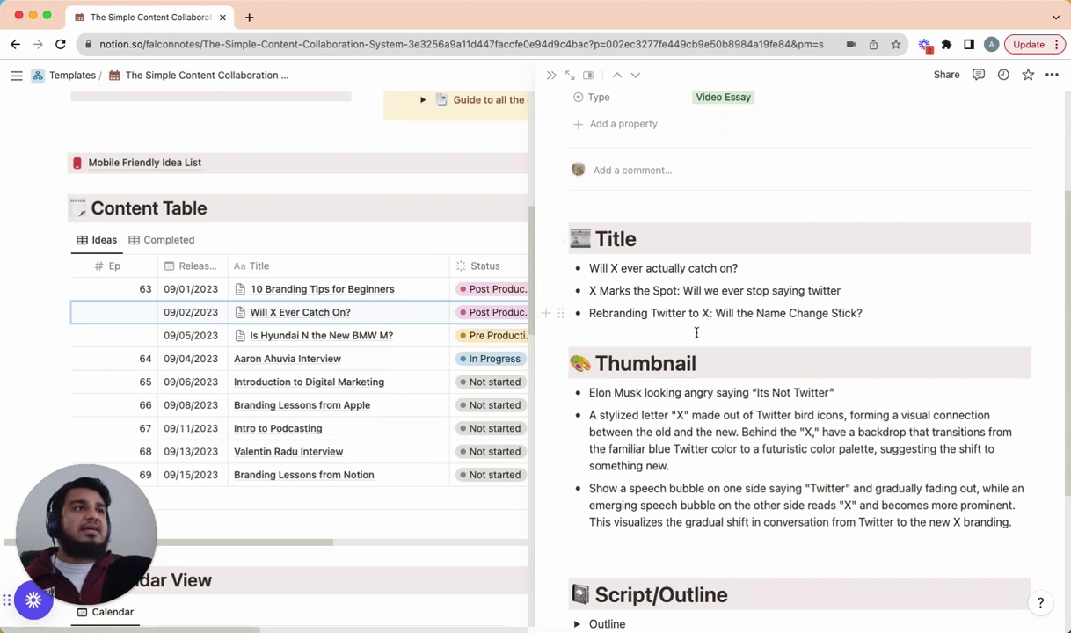
{"action": "scroll", "coordinate": [696, 333], "scroll_direction": "down", "scroll_amount": 1}
{"action": "scroll", "coordinate": [692, 424], "scroll_direction": "down", "scroll_amount": 5}
{"action": "left_click", "coordinate": [577, 390]}
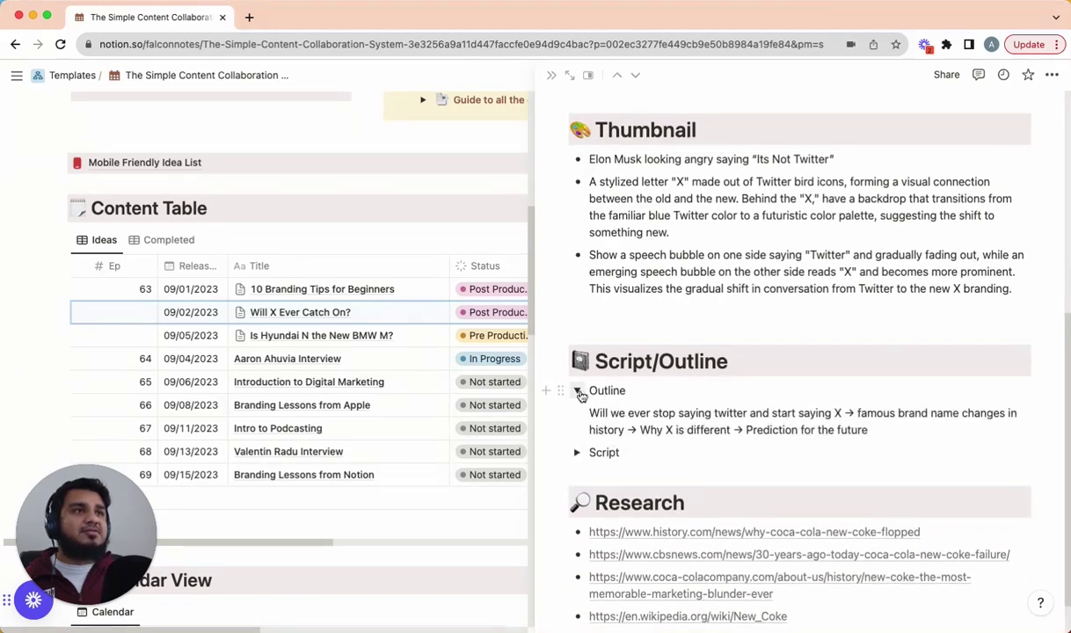
{"action": "left_click", "coordinate": [576, 390]}
{"action": "left_click", "coordinate": [577, 412]}
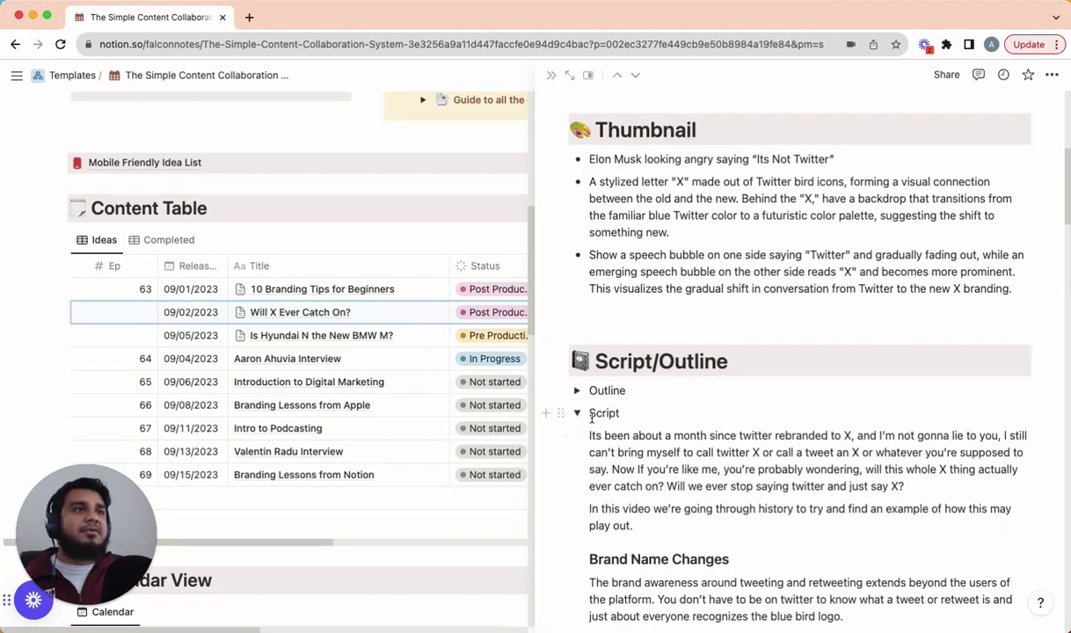
{"action": "left_click", "coordinate": [577, 413]}
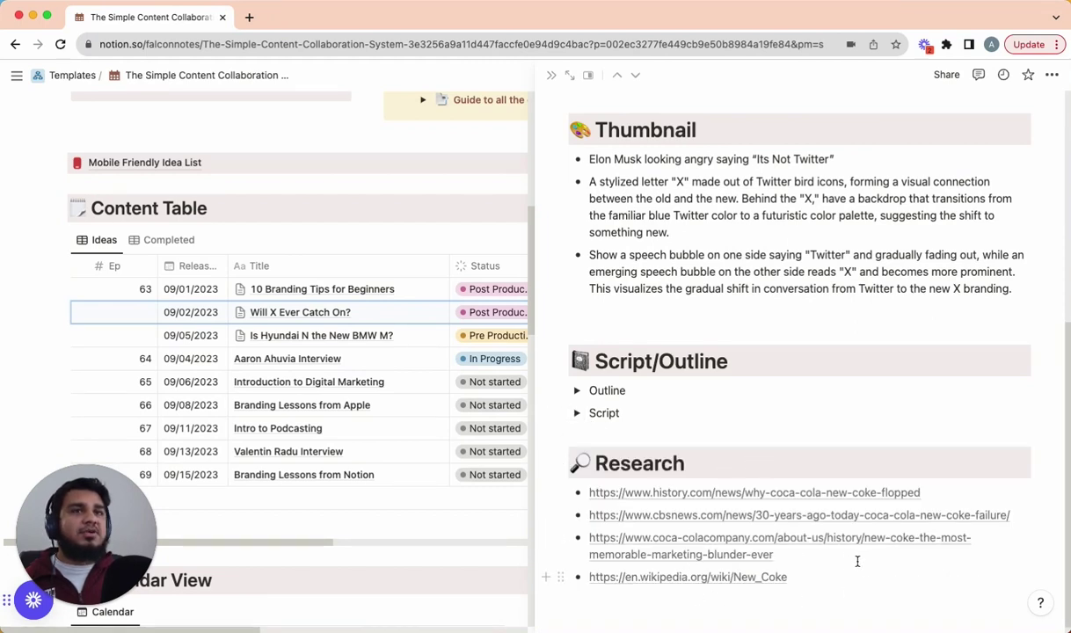
{"action": "scroll", "coordinate": [744, 497], "scroll_direction": "up", "scroll_amount": 3}
{"action": "scroll", "coordinate": [772, 492], "scroll_direction": "down", "scroll_amount": 3}
{"action": "scroll", "coordinate": [772, 493], "scroll_direction": "up", "scroll_amount": 8}
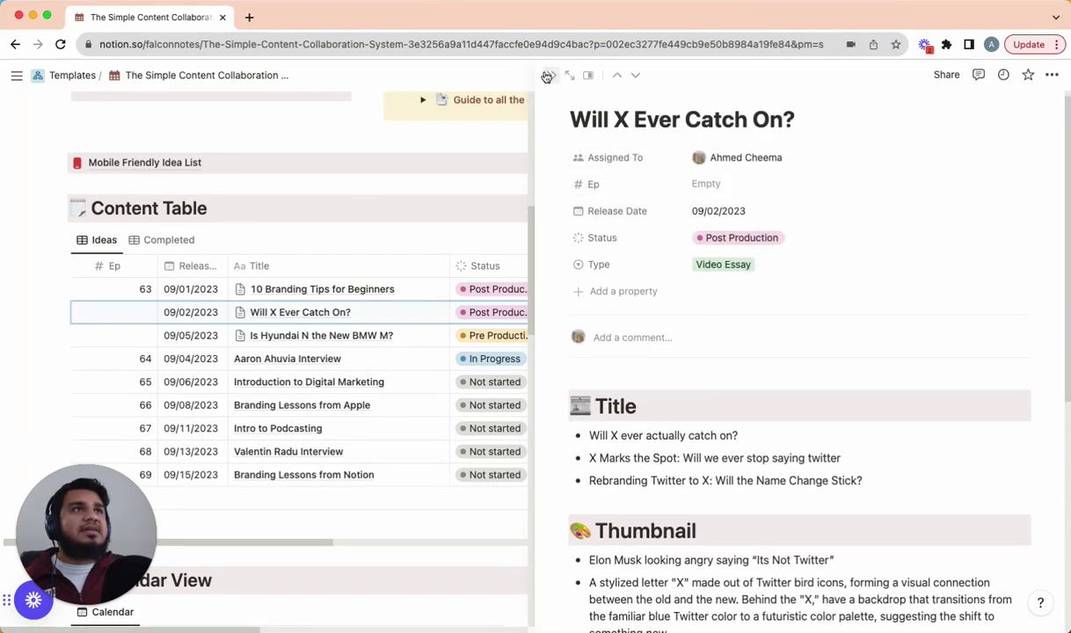
{"action": "left_click", "coordinate": [549, 78]}
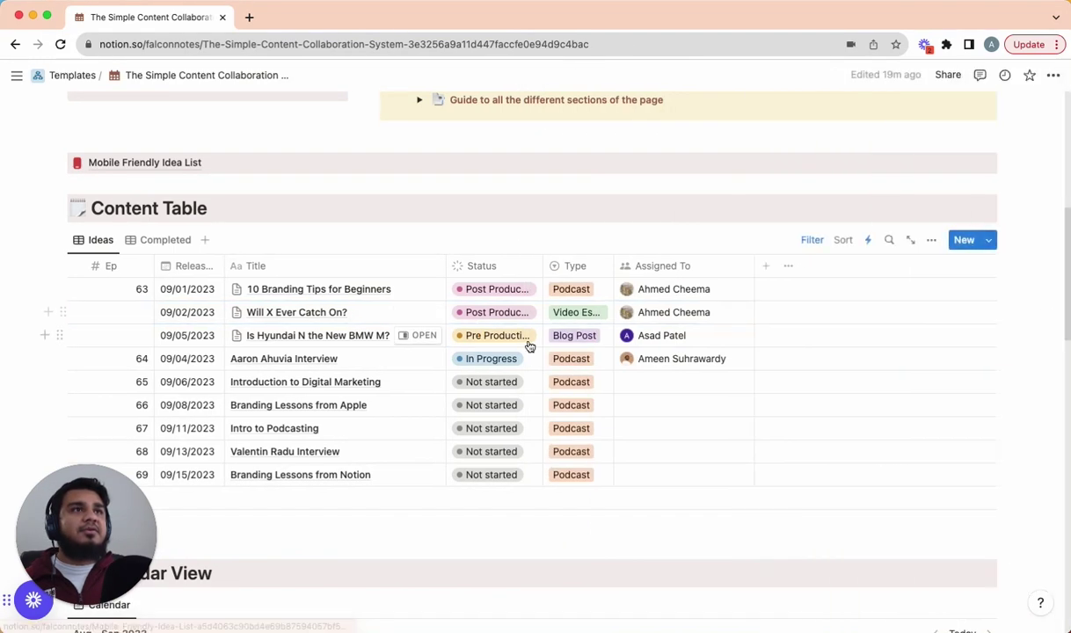
Open 'Is Hyundai N the New BMW M?' in side peek and scroll through its article draft.
{"action": "left_click", "coordinate": [410, 338]}
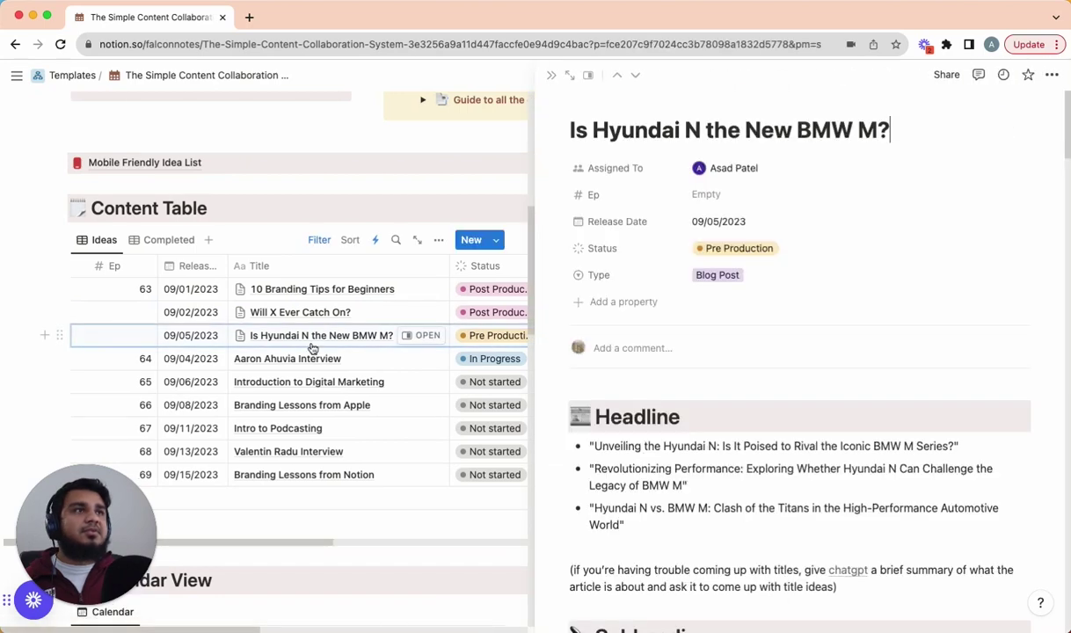
{"action": "scroll", "coordinate": [690, 413], "scroll_direction": "down", "scroll_amount": 3}
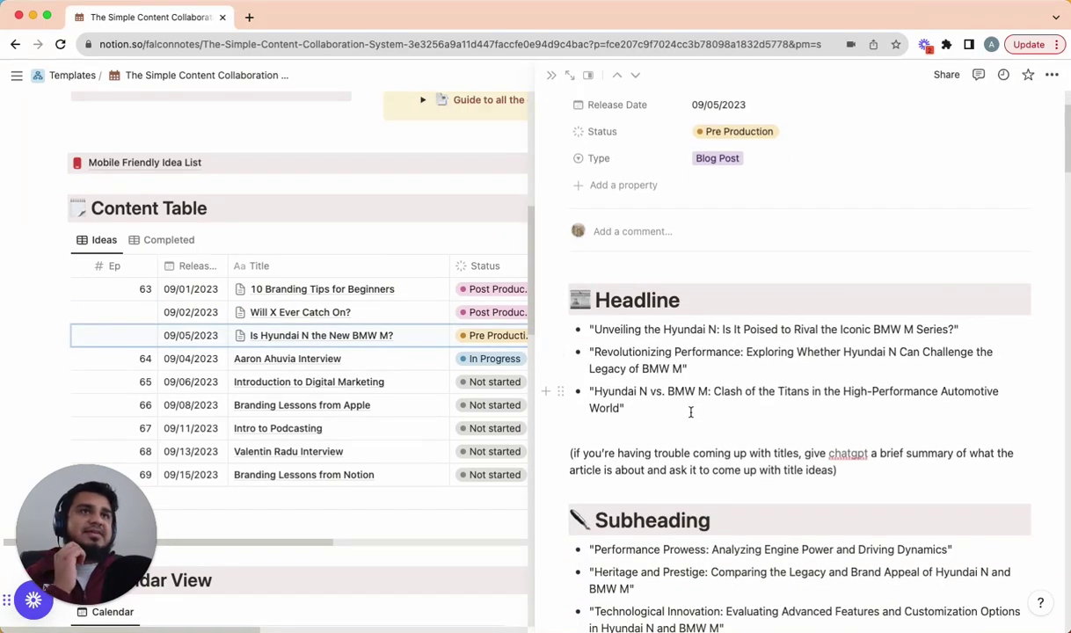
{"action": "scroll", "coordinate": [681, 361], "scroll_direction": "down", "scroll_amount": 15}
{"action": "scroll", "coordinate": [665, 364], "scroll_direction": "down", "scroll_amount": 20}
{"action": "scroll", "coordinate": [665, 364], "scroll_direction": "down", "scroll_amount": 10}
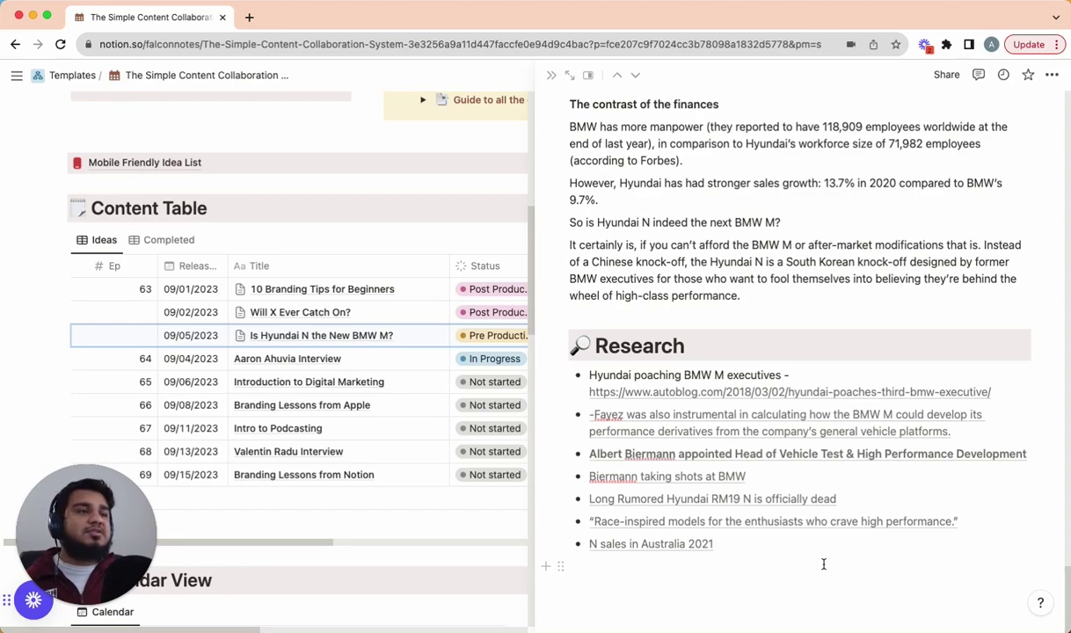
Scroll back to the top of the article draft and close the side peek.
{"action": "scroll", "coordinate": [809, 545], "scroll_direction": "up", "scroll_amount": 5}
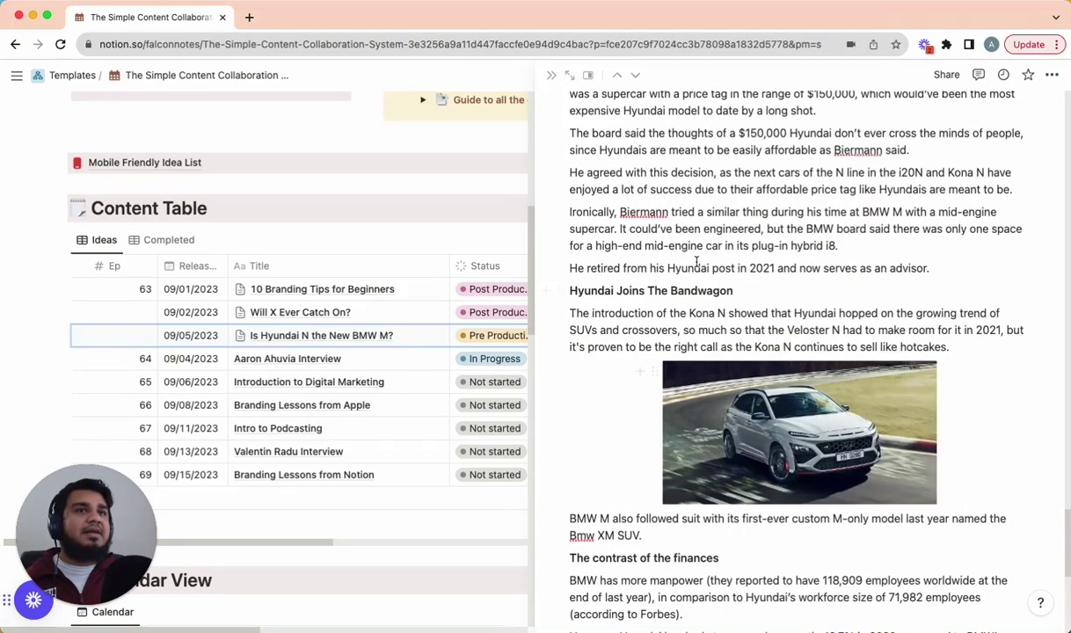
{"action": "scroll", "coordinate": [730, 257], "scroll_direction": "up", "scroll_amount": 10}
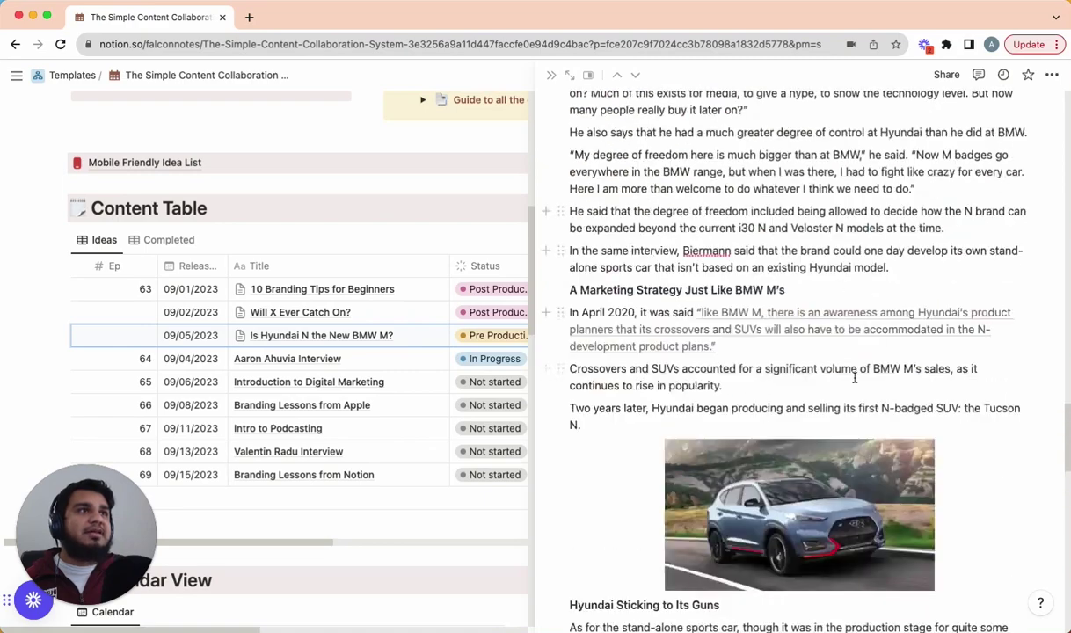
{"action": "scroll", "coordinate": [800, 378], "scroll_direction": "up", "scroll_amount": 5}
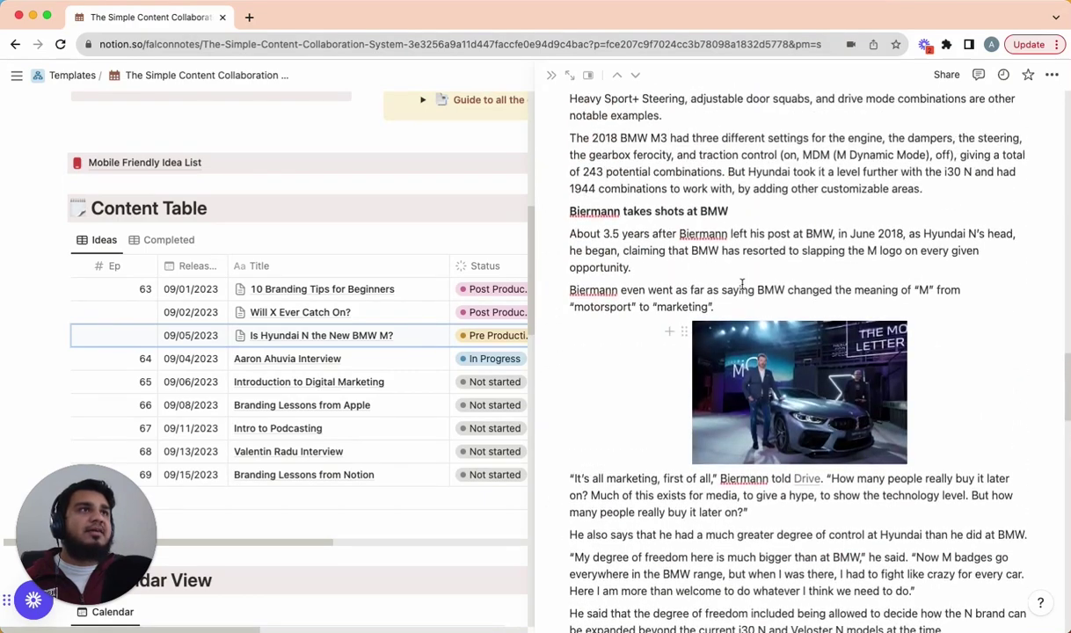
{"action": "scroll", "coordinate": [818, 295], "scroll_direction": "up", "scroll_amount": 15}
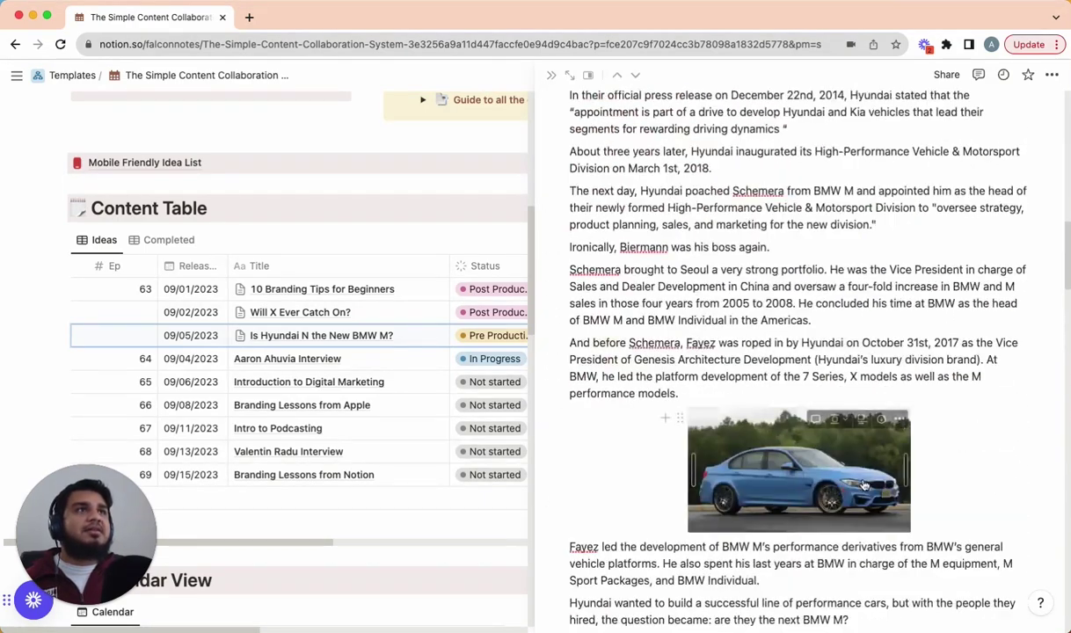
{"action": "scroll", "coordinate": [865, 485], "scroll_direction": "up", "scroll_amount": 5}
{"action": "key", "text": "Escape"}
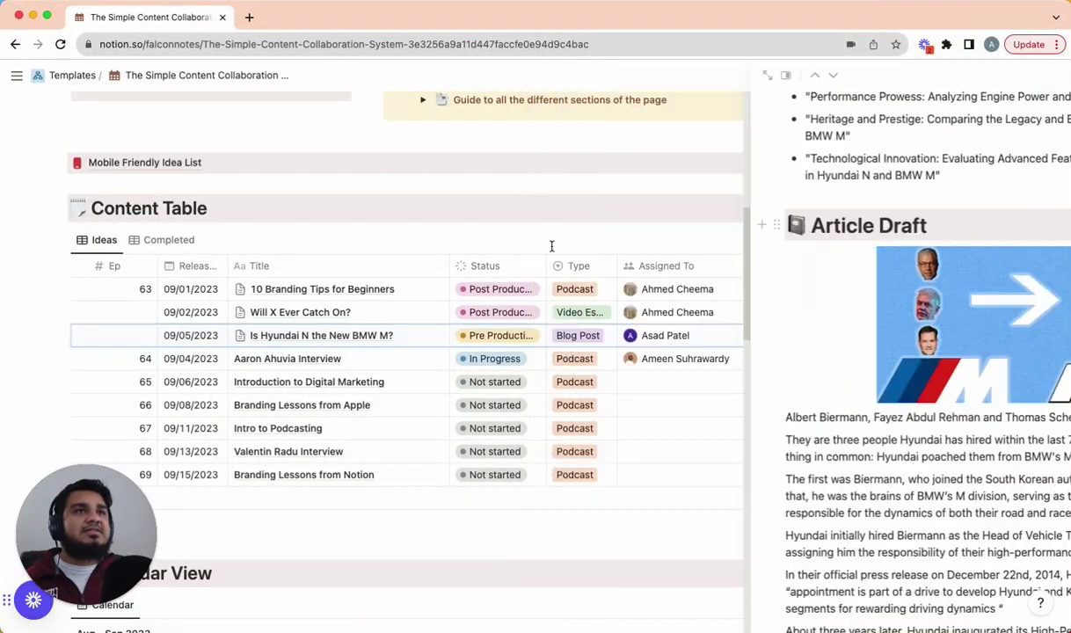
Open the '10 Branding Tips for Beginners' page and toggle its transcript open and closed.
{"action": "left_click", "coordinate": [415, 294]}
{"action": "scroll", "coordinate": [681, 485], "scroll_direction": "down", "scroll_amount": 5}
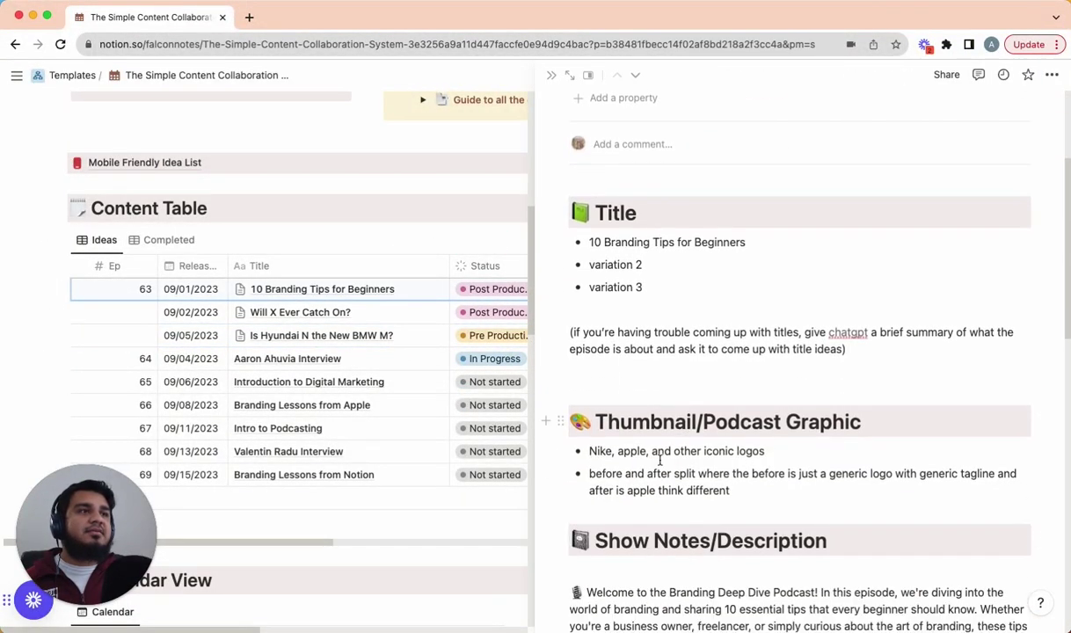
{"action": "scroll", "coordinate": [686, 427], "scroll_direction": "down", "scroll_amount": 8}
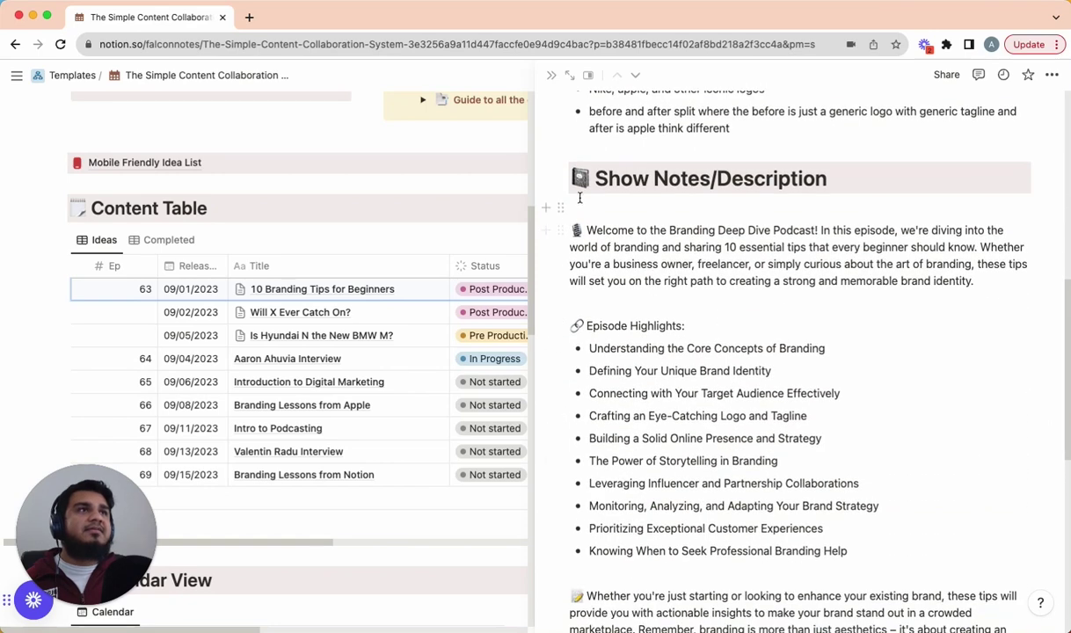
{"action": "scroll", "coordinate": [774, 322], "scroll_direction": "down", "scroll_amount": 5}
{"action": "scroll", "coordinate": [717, 343], "scroll_direction": "down", "scroll_amount": 5}
{"action": "scroll", "coordinate": [723, 360], "scroll_direction": "down", "scroll_amount": 2}
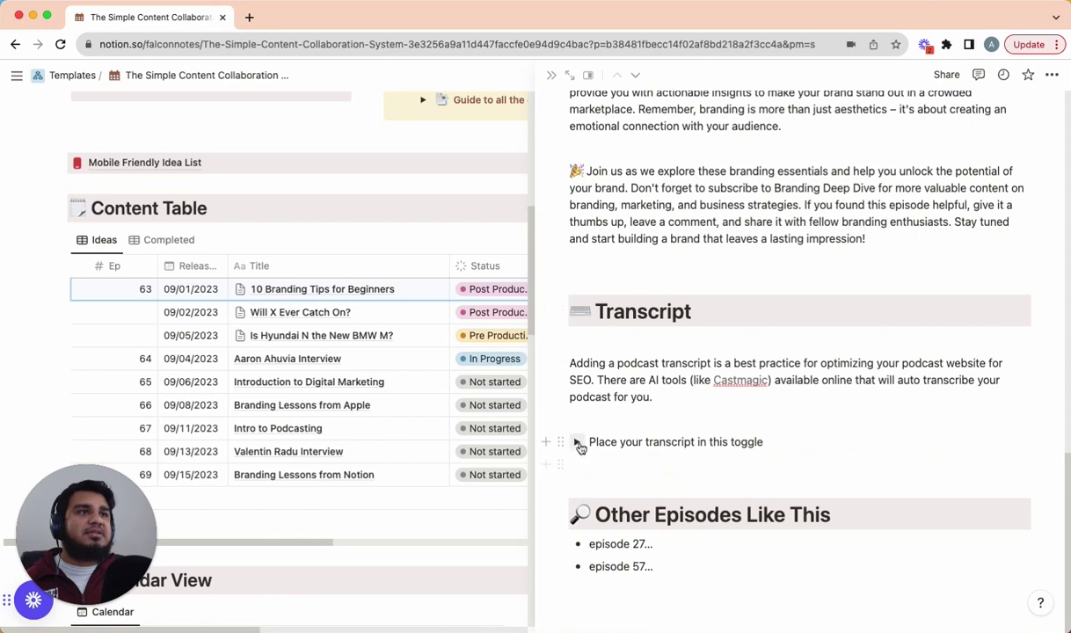
{"action": "left_click", "coordinate": [578, 444]}
{"action": "left_click", "coordinate": [578, 443]}
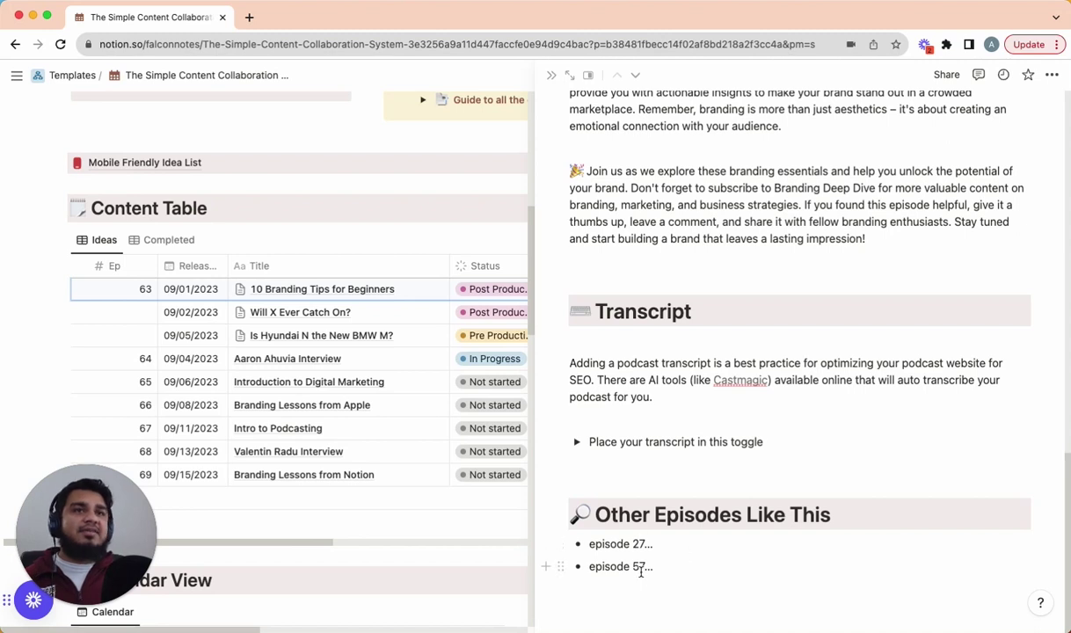
Scroll through the episode page's title ideas and show notes sections.
{"action": "scroll", "coordinate": [643, 571], "scroll_direction": "up", "scroll_amount": 1}
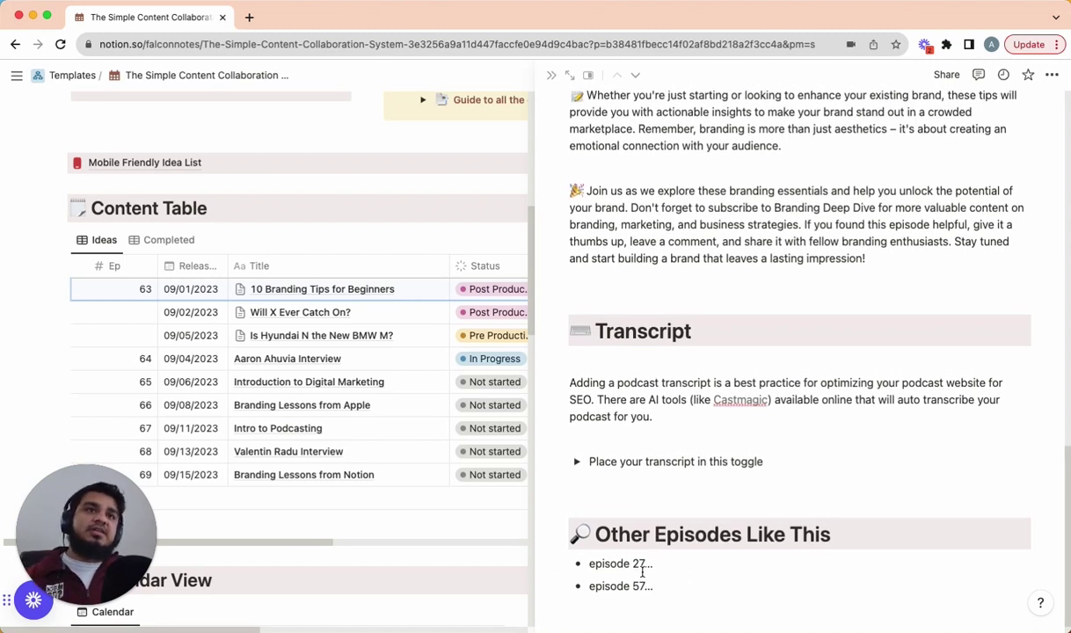
{"action": "scroll", "coordinate": [653, 552], "scroll_direction": "up", "scroll_amount": 5}
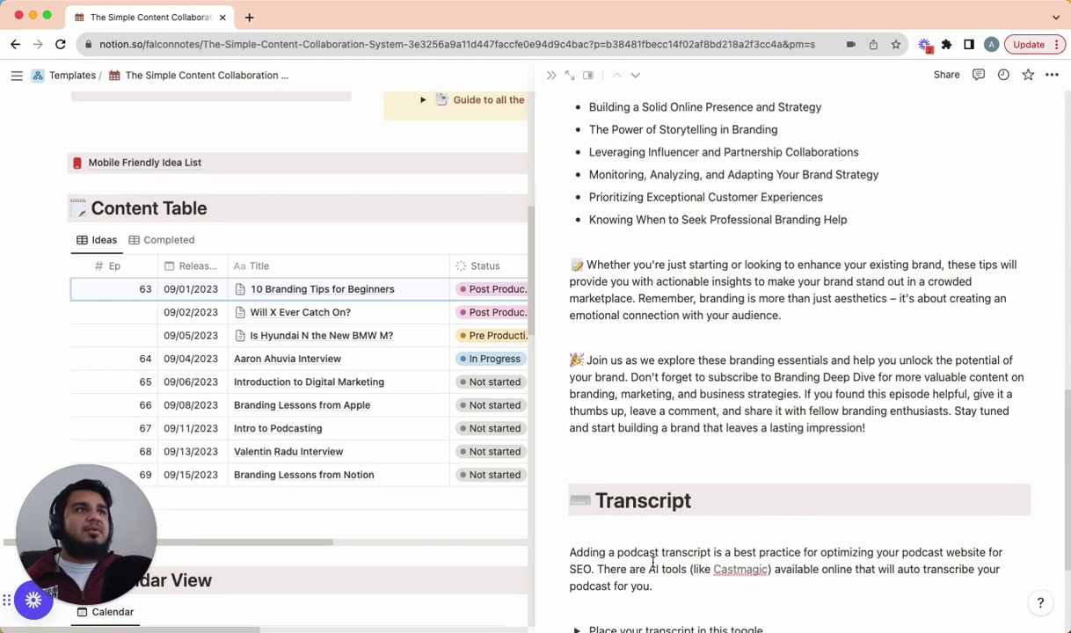
{"action": "scroll", "coordinate": [653, 560], "scroll_direction": "up", "scroll_amount": 15}
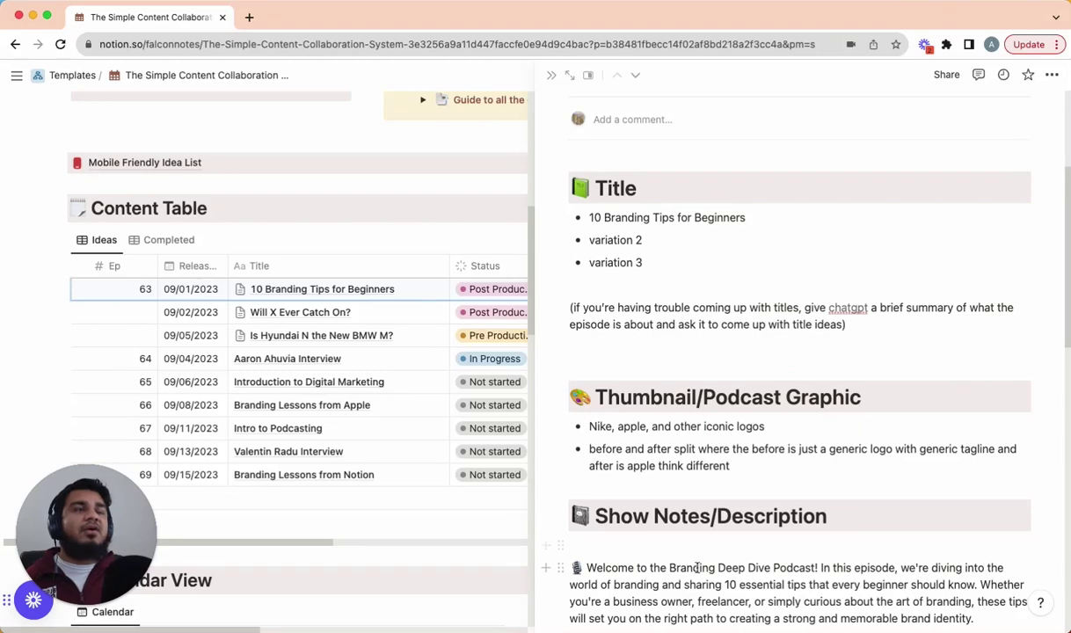
{"action": "scroll", "coordinate": [668, 554], "scroll_direction": "down", "scroll_amount": 12}
{"action": "scroll", "coordinate": [690, 556], "scroll_direction": "up", "scroll_amount": 7}
{"action": "scroll", "coordinate": [783, 519], "scroll_direction": "down", "scroll_amount": 5}
{"action": "scroll", "coordinate": [783, 449], "scroll_direction": "down", "scroll_amount": 7}
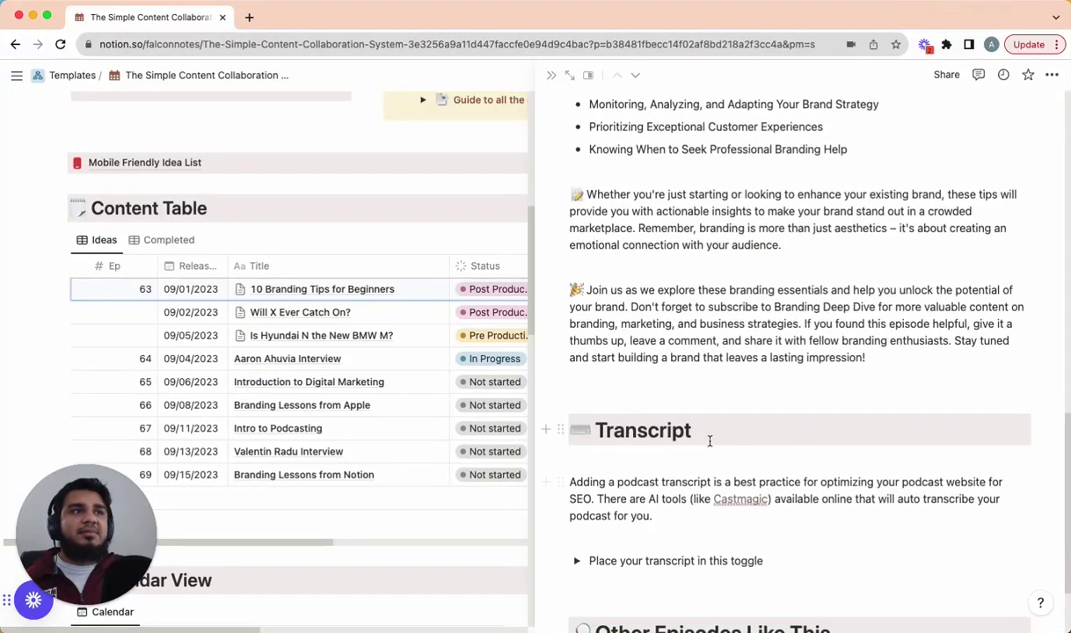
{"action": "scroll", "coordinate": [651, 453], "scroll_direction": "down", "scroll_amount": 1}
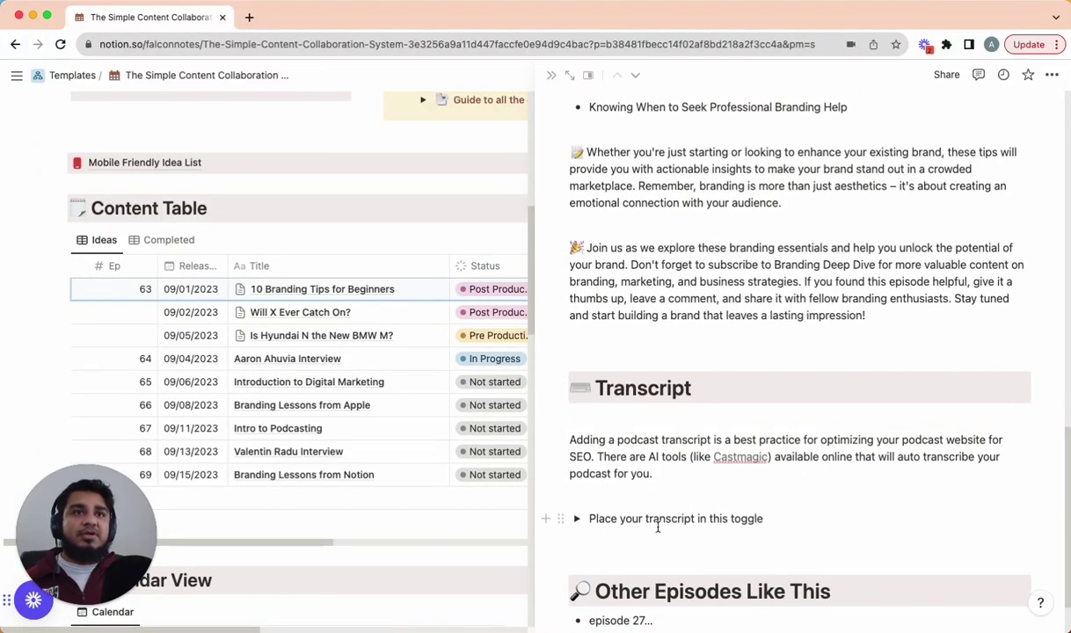
{"action": "scroll", "coordinate": [658, 528], "scroll_direction": "down", "scroll_amount": 2}
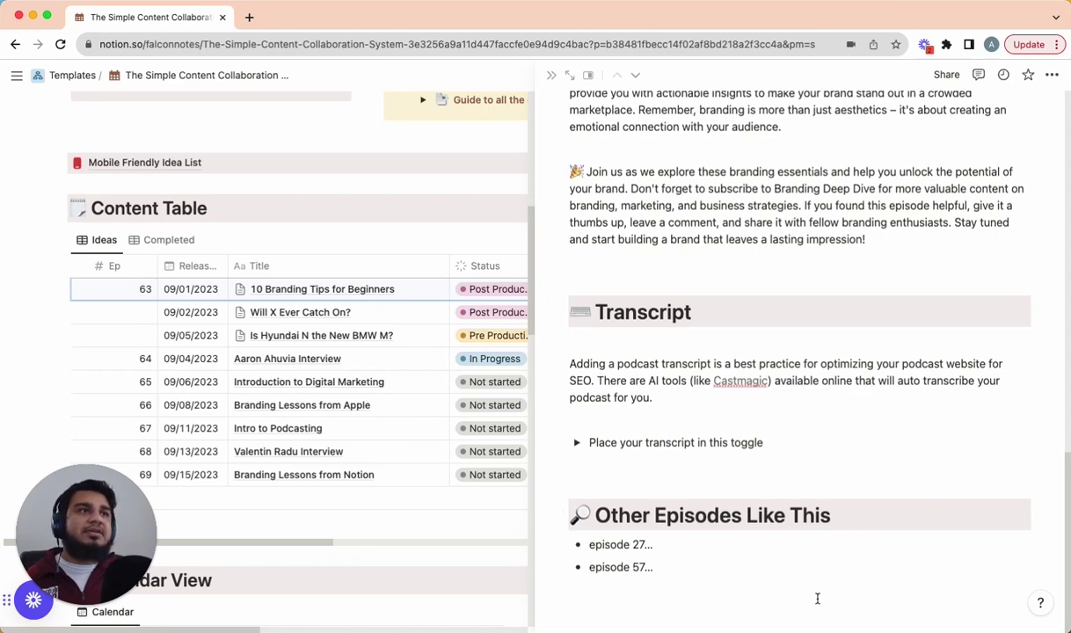
{"action": "scroll", "coordinate": [817, 598], "scroll_direction": "up", "scroll_amount": 10}
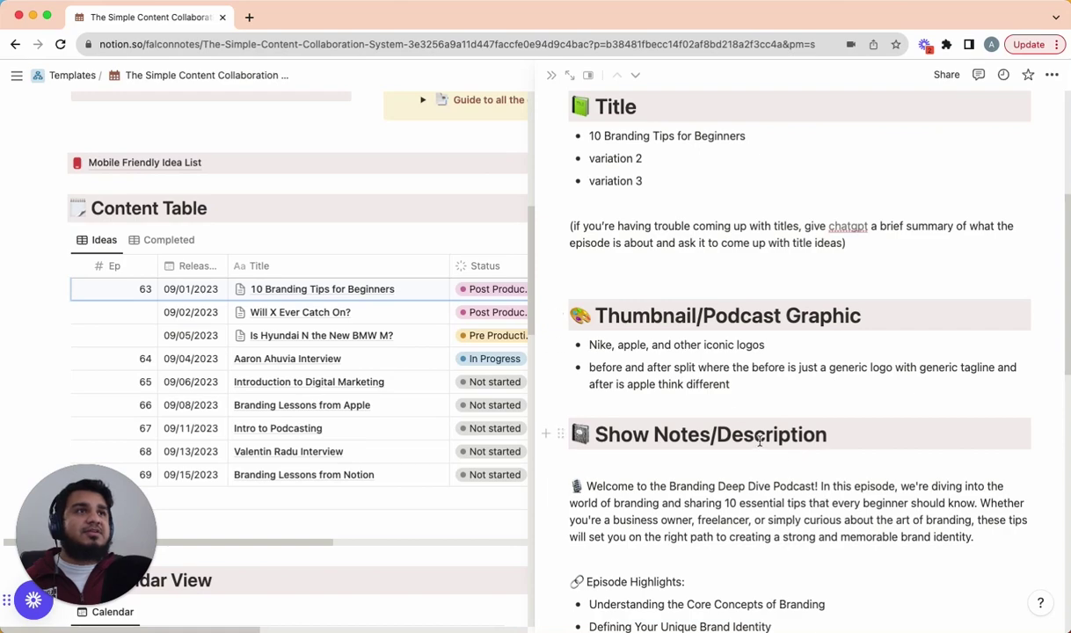
{"action": "scroll", "coordinate": [760, 440], "scroll_direction": "down", "scroll_amount": 7}
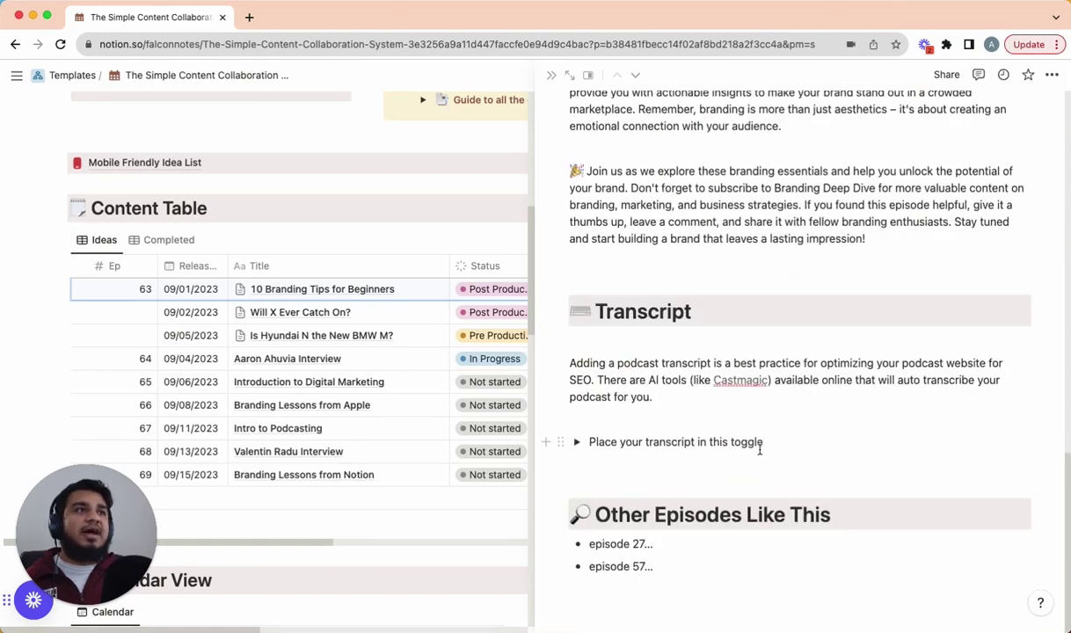
{"action": "scroll", "coordinate": [758, 445], "scroll_direction": "up", "scroll_amount": 7}
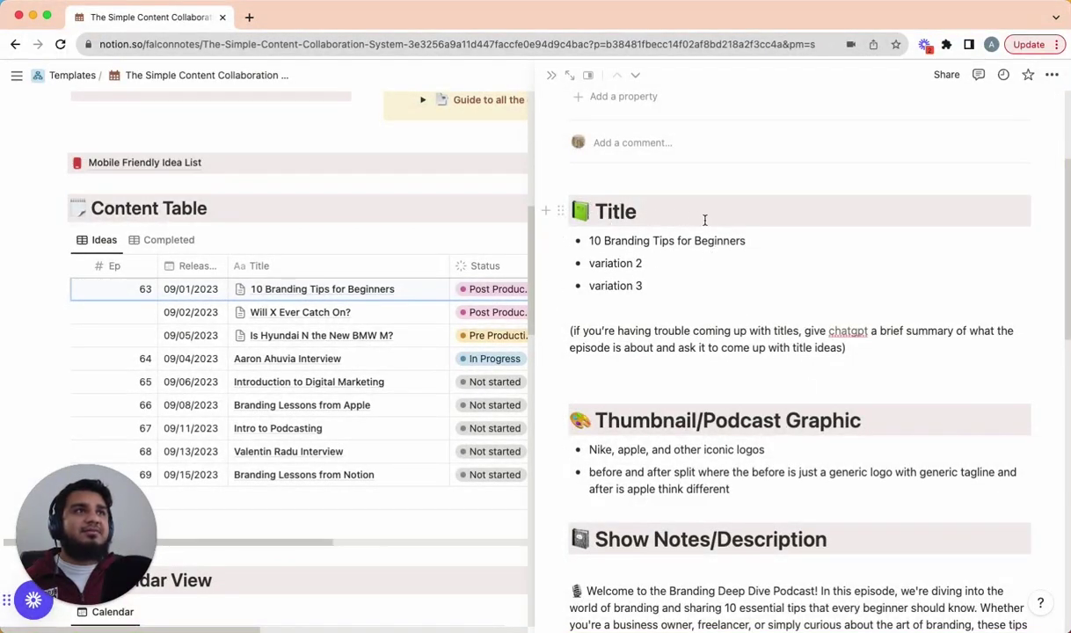
Highlight 'Branding Tips' in the first title bullet and start an empty block below the tip paragraph.
{"action": "left_click_drag", "start_coordinate": [621, 241], "coordinate": [677, 241]}
{"action": "left_click", "coordinate": [570, 368]}
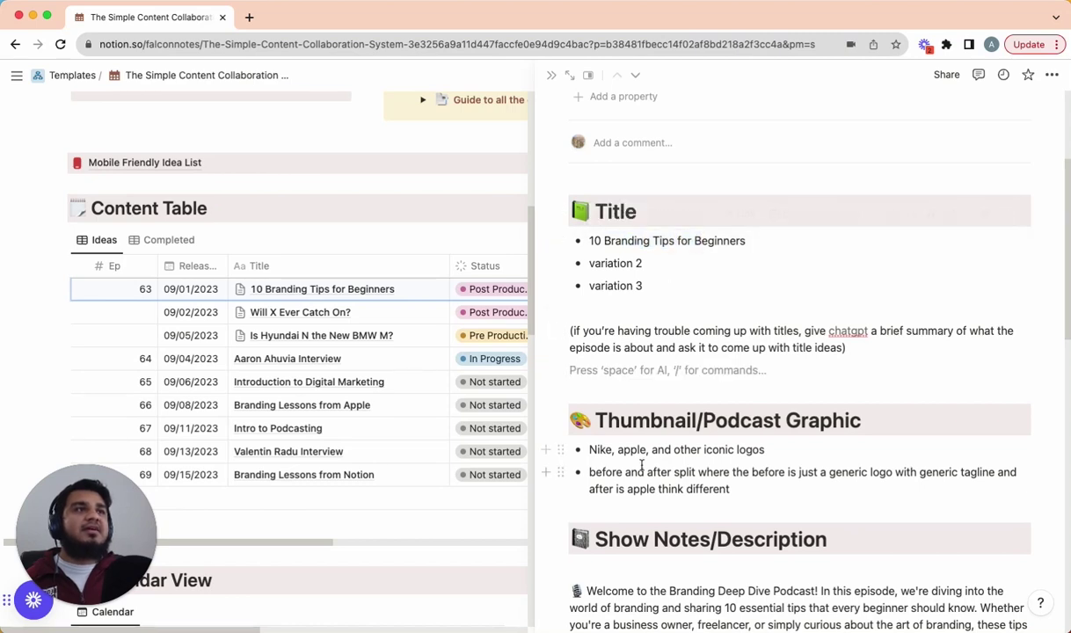
{"action": "scroll", "coordinate": [711, 428], "scroll_direction": "down", "scroll_amount": 5}
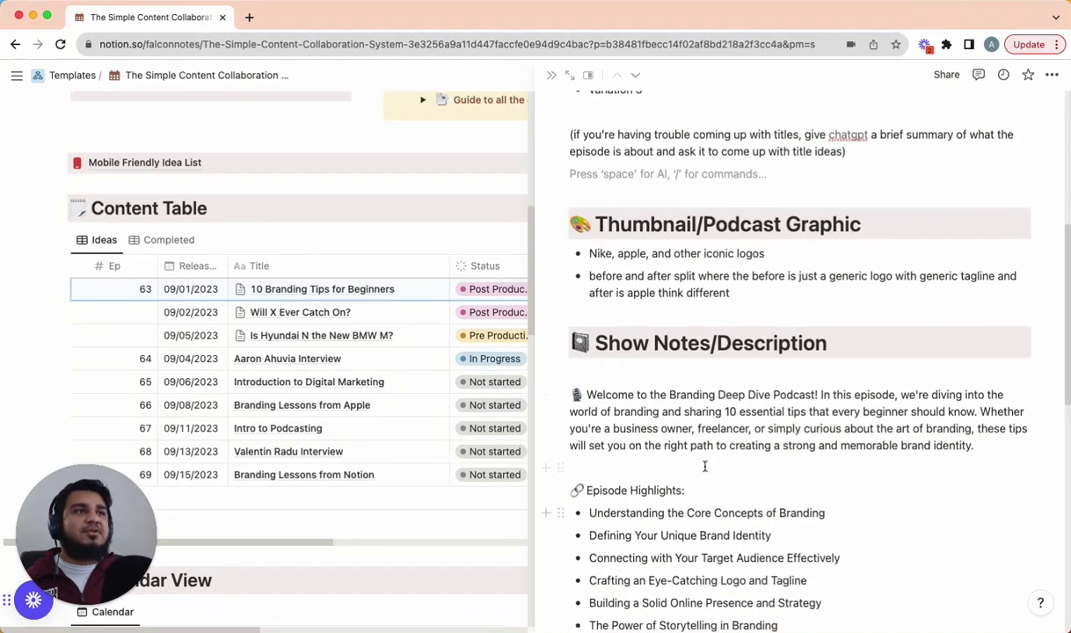
{"action": "scroll", "coordinate": [713, 486], "scroll_direction": "down", "scroll_amount": 15}
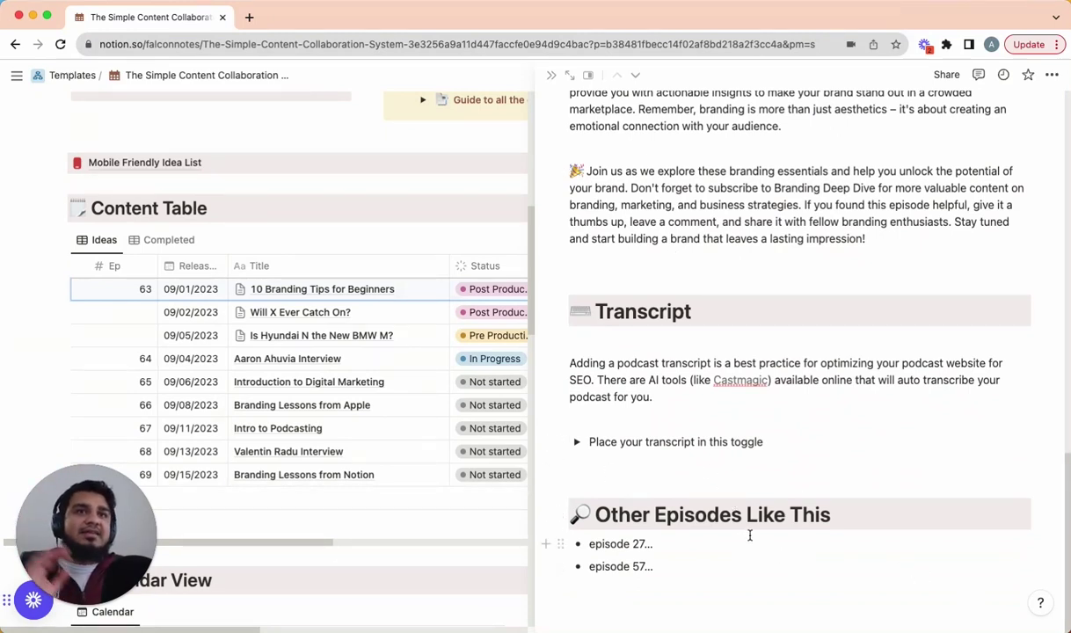
{"action": "scroll", "coordinate": [742, 541], "scroll_direction": "up", "scroll_amount": 10}
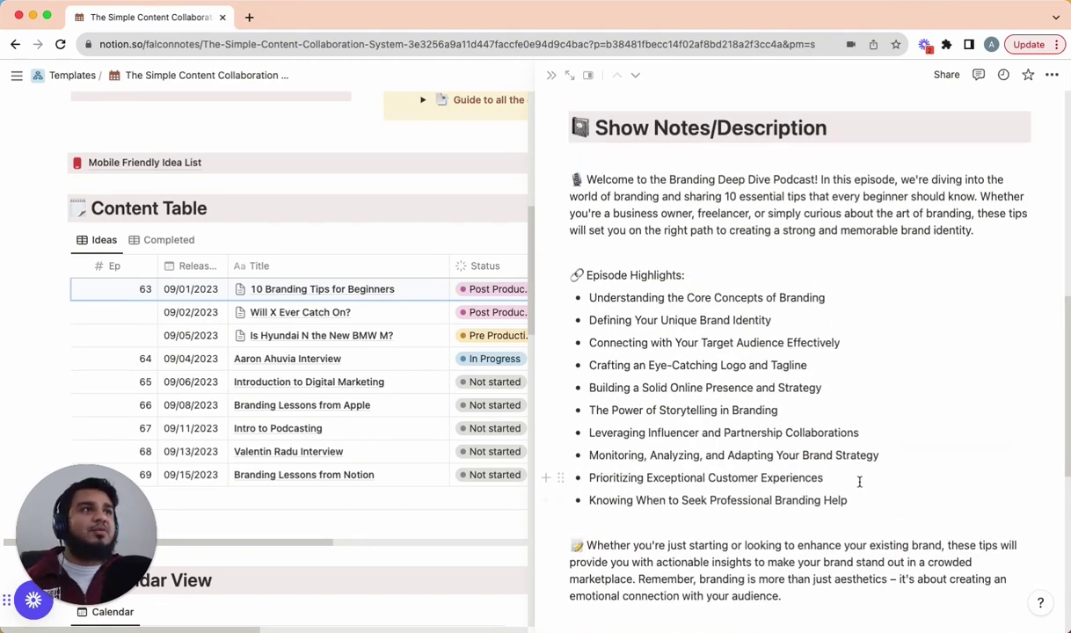
{"action": "scroll", "coordinate": [805, 490], "scroll_direction": "up", "scroll_amount": 15}
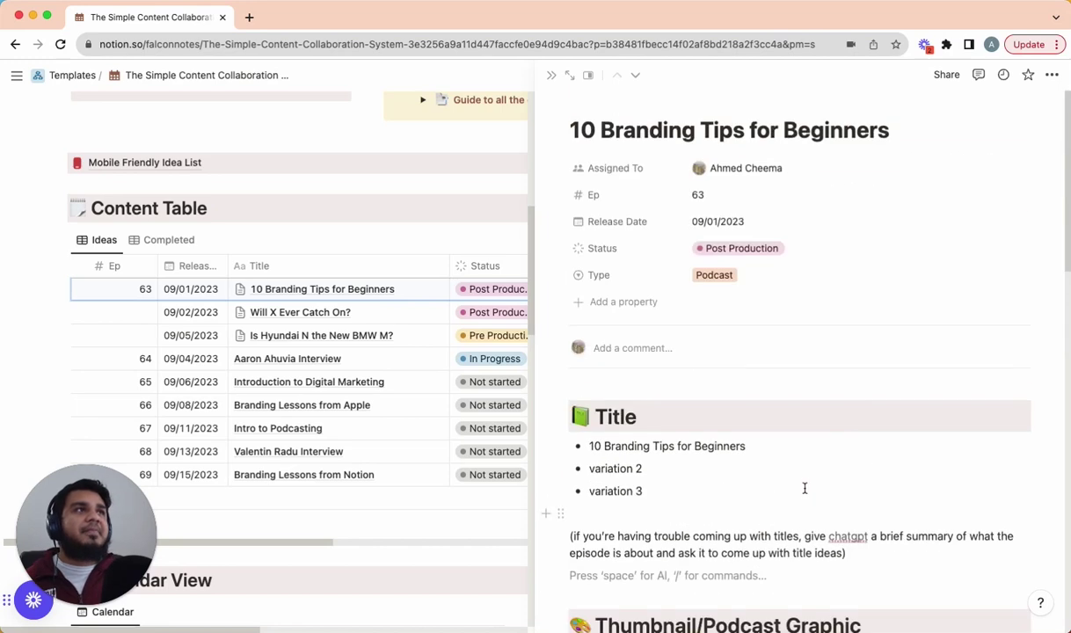
Close the episode panel and add a tenth Content Table row titled 'notion ai'.
{"action": "left_click", "coordinate": [549, 81]}
{"action": "scroll", "coordinate": [316, 378], "scroll_direction": "down", "scroll_amount": 3}
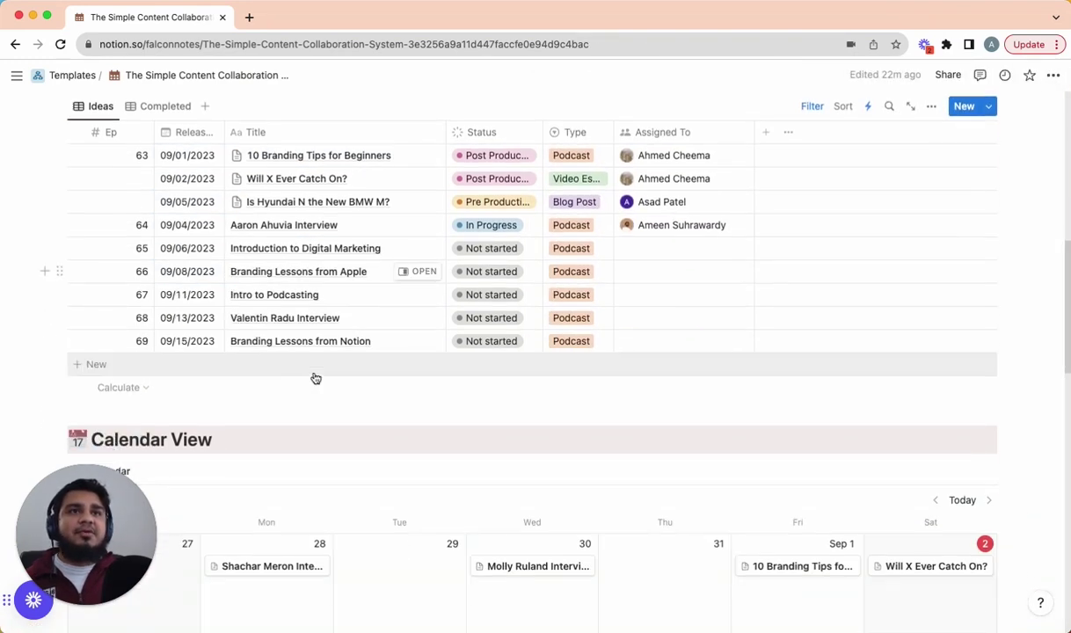
{"action": "left_click", "coordinate": [78, 369]}
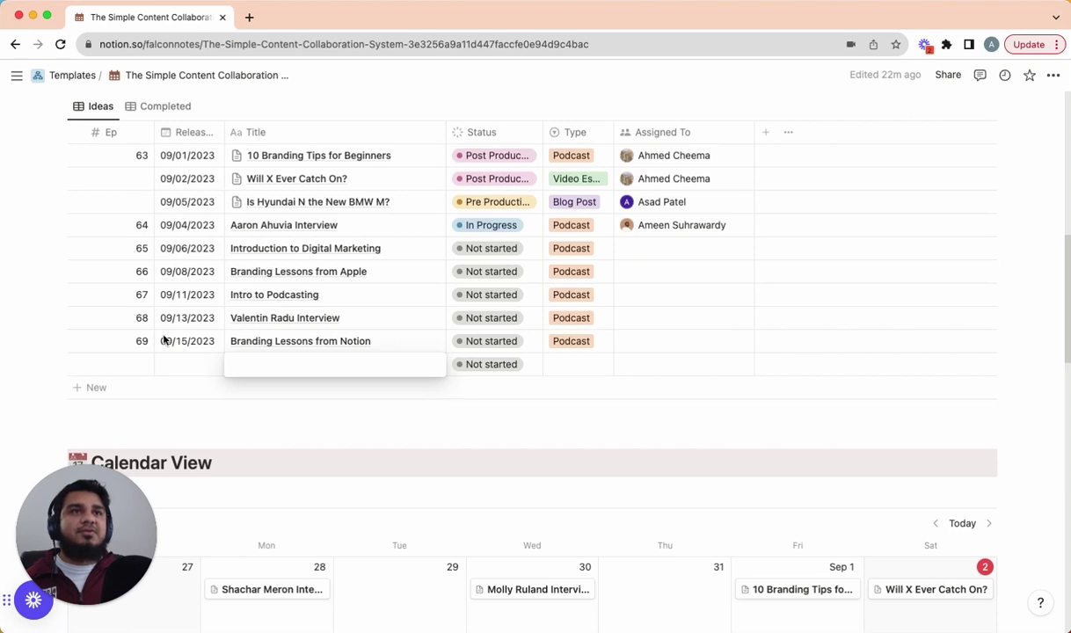
{"action": "type", "text": "notion ai"}
{"action": "key", "text": "Return"}
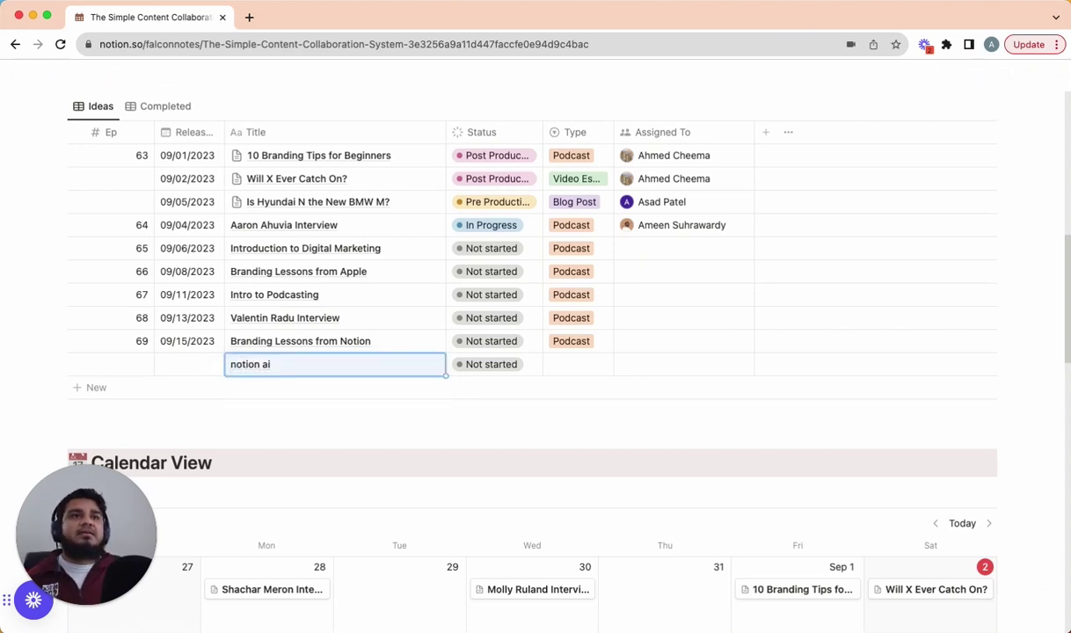
Open the 'notion ai' entry as a page and apply the Blog Post template.
{"action": "left_click", "coordinate": [424, 364]}
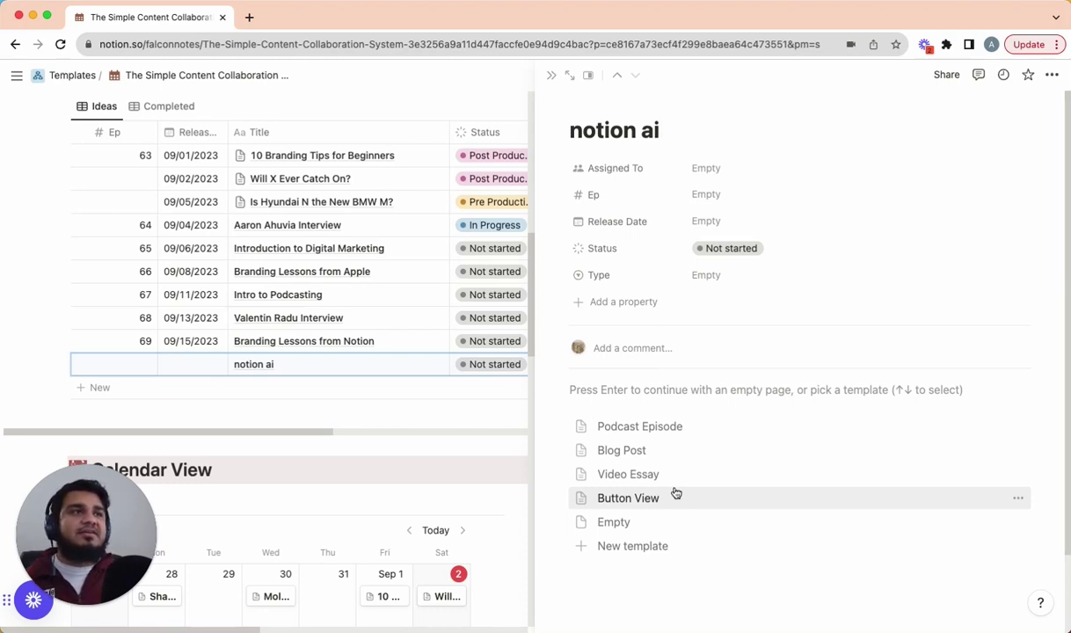
{"action": "key", "text": "Up"}
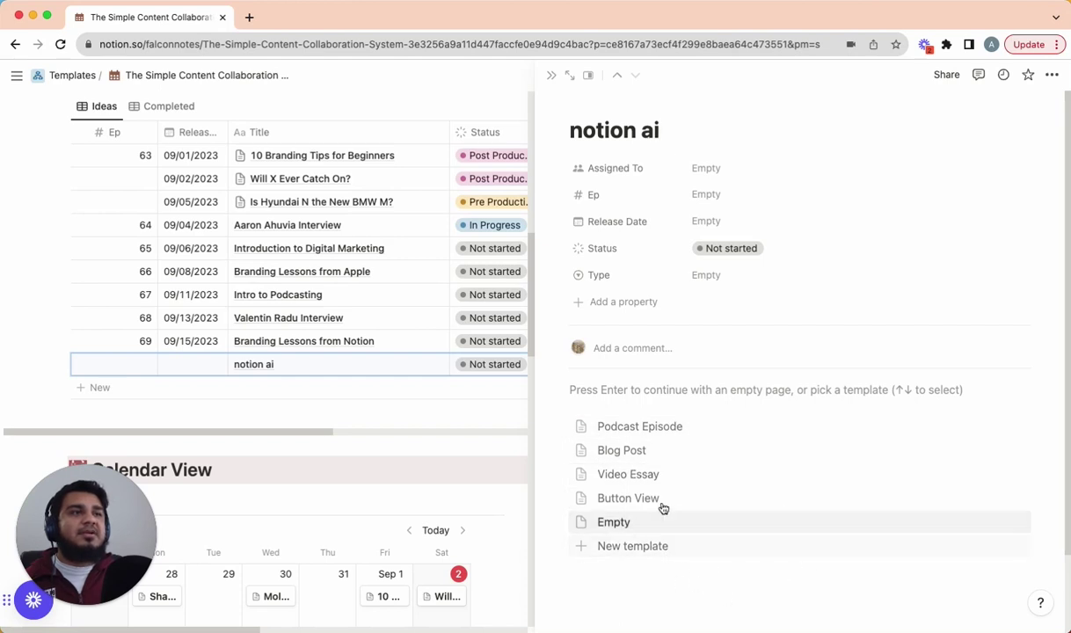
{"action": "left_click", "coordinate": [636, 448]}
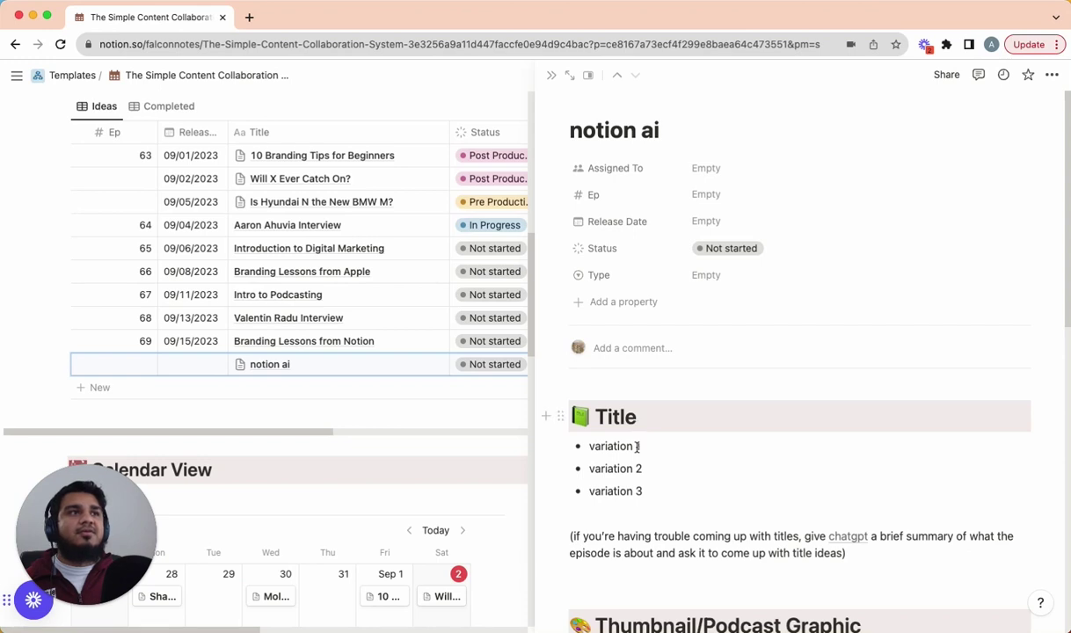
Scroll through the Blog Post sections, close the page, and delete the 'notion ai' row.
{"action": "scroll", "coordinate": [668, 453], "scroll_direction": "down", "scroll_amount": 2}
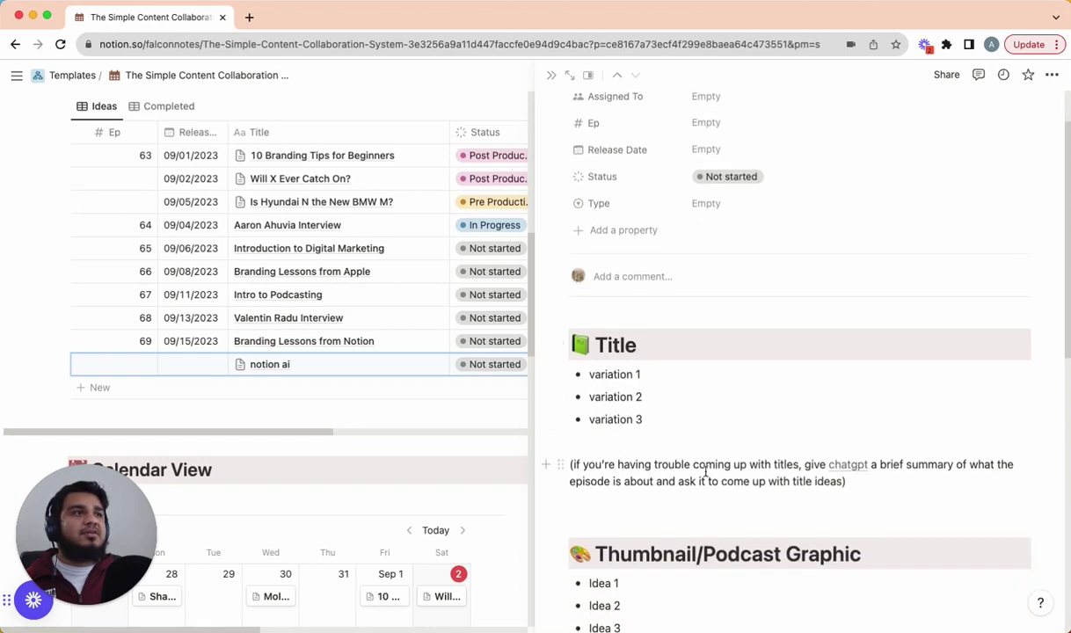
{"action": "scroll", "coordinate": [668, 431], "scroll_direction": "down", "scroll_amount": 5}
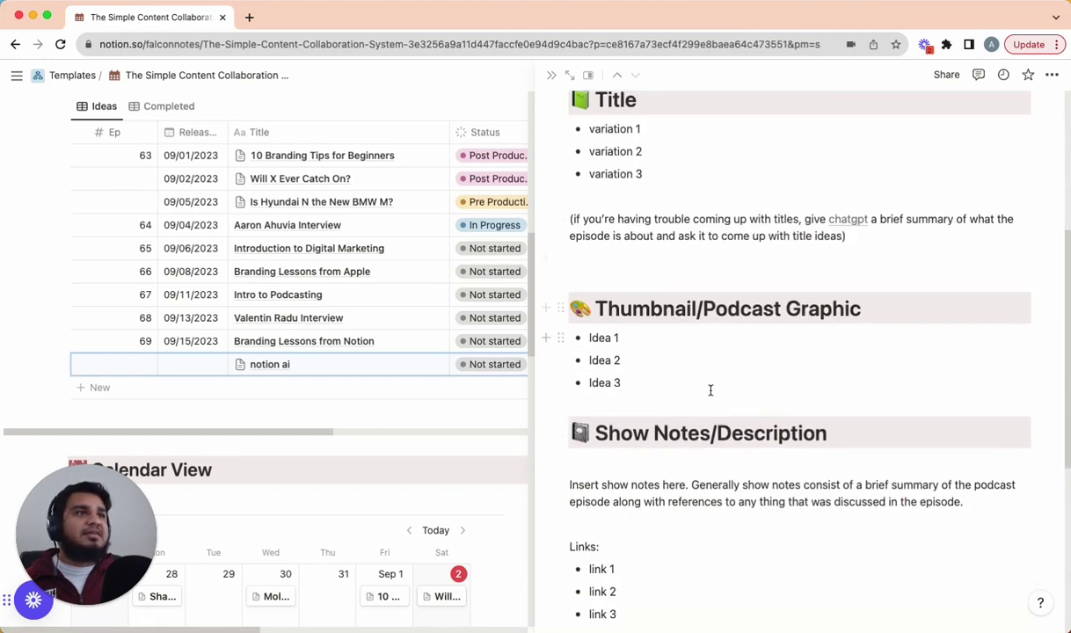
{"action": "scroll", "coordinate": [699, 369], "scroll_direction": "down", "scroll_amount": 3}
{"action": "scroll", "coordinate": [689, 346], "scroll_direction": "down", "scroll_amount": 8}
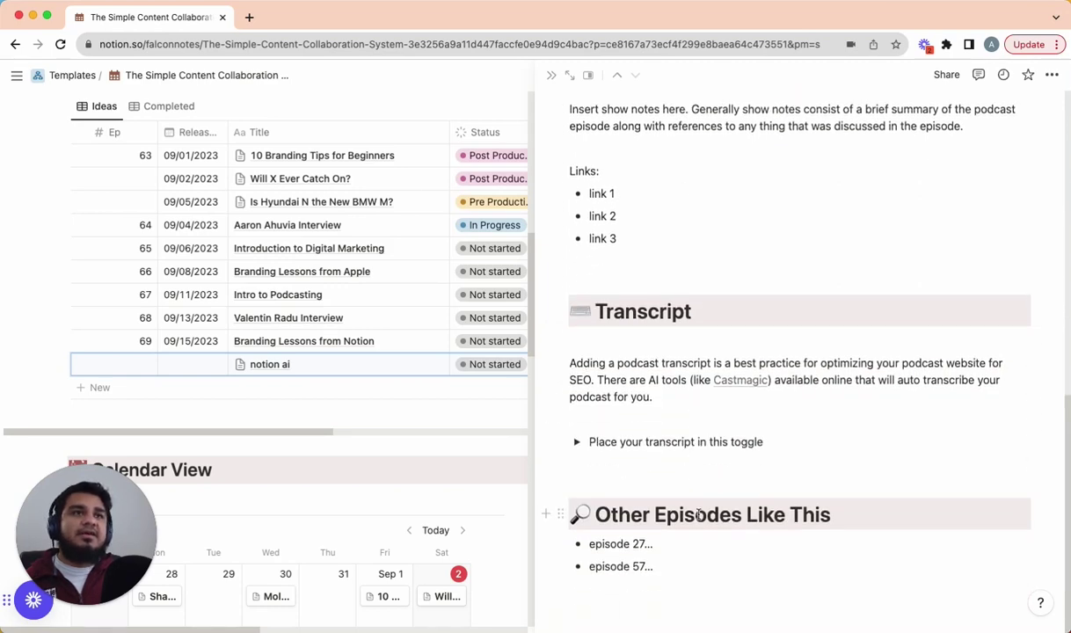
{"action": "scroll", "coordinate": [699, 515], "scroll_direction": "up", "scroll_amount": 10}
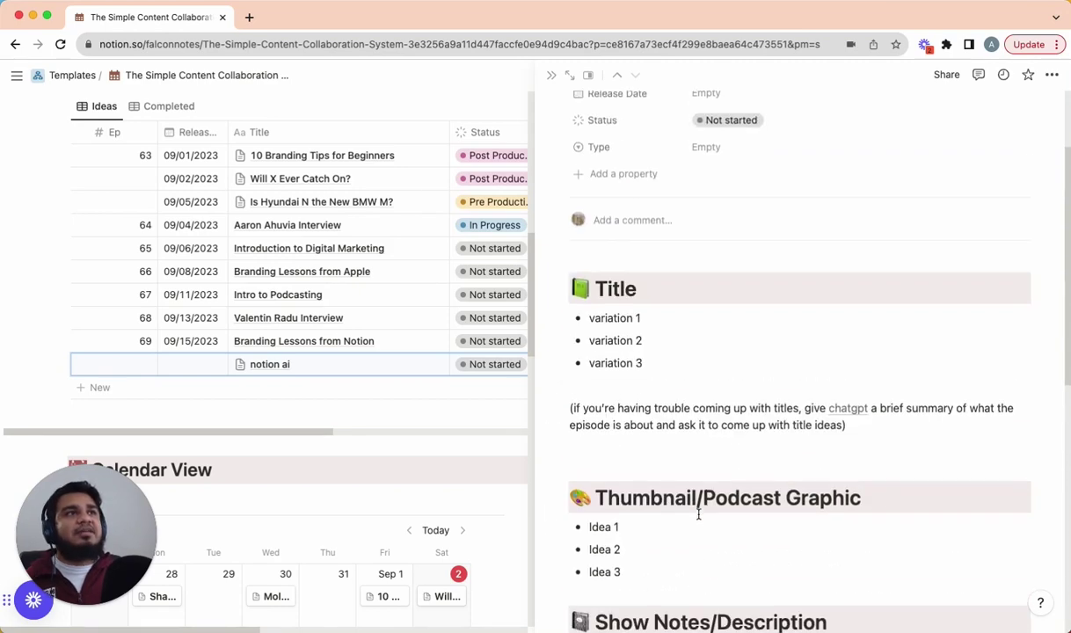
{"action": "scroll", "coordinate": [699, 516], "scroll_direction": "up", "scroll_amount": 3}
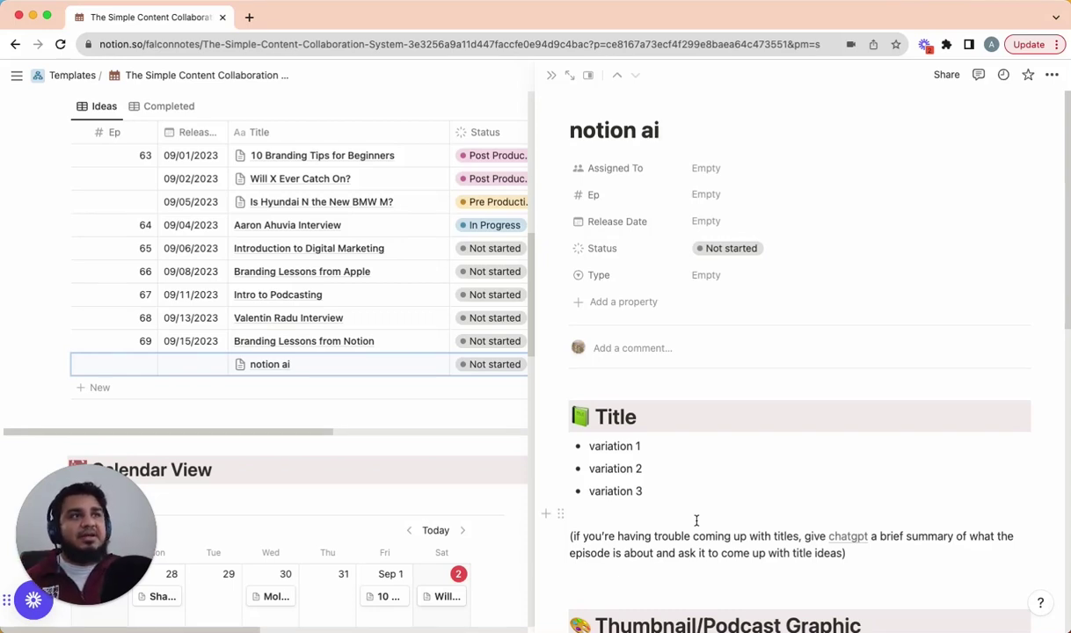
{"action": "scroll", "coordinate": [704, 517], "scroll_direction": "down", "scroll_amount": 4}
{"action": "scroll", "coordinate": [708, 422], "scroll_direction": "down", "scroll_amount": 5}
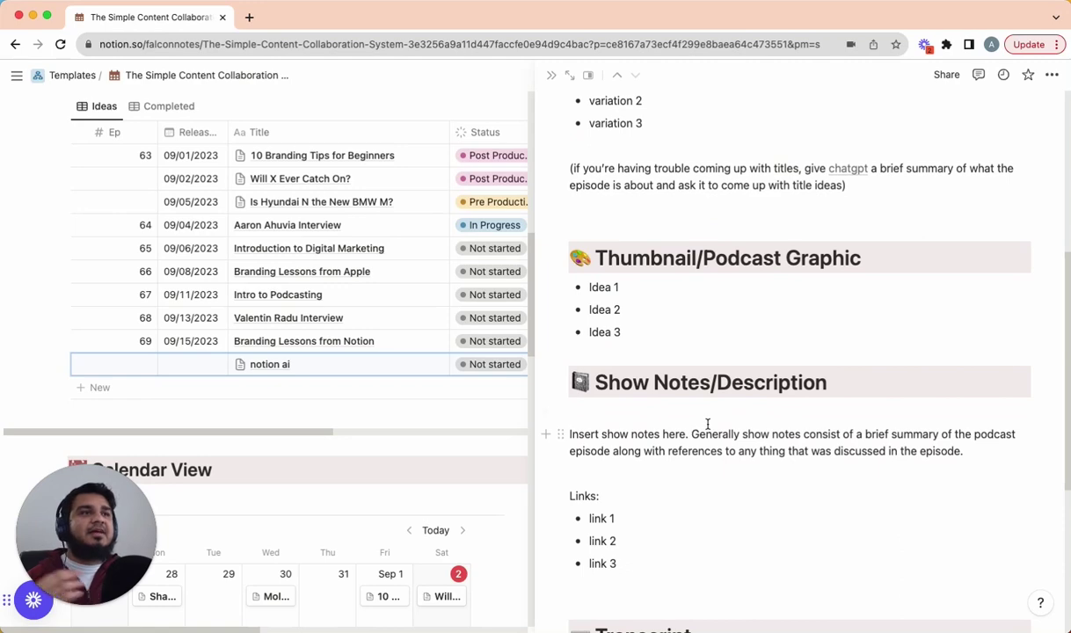
{"action": "scroll", "coordinate": [707, 424], "scroll_direction": "up", "scroll_amount": 9}
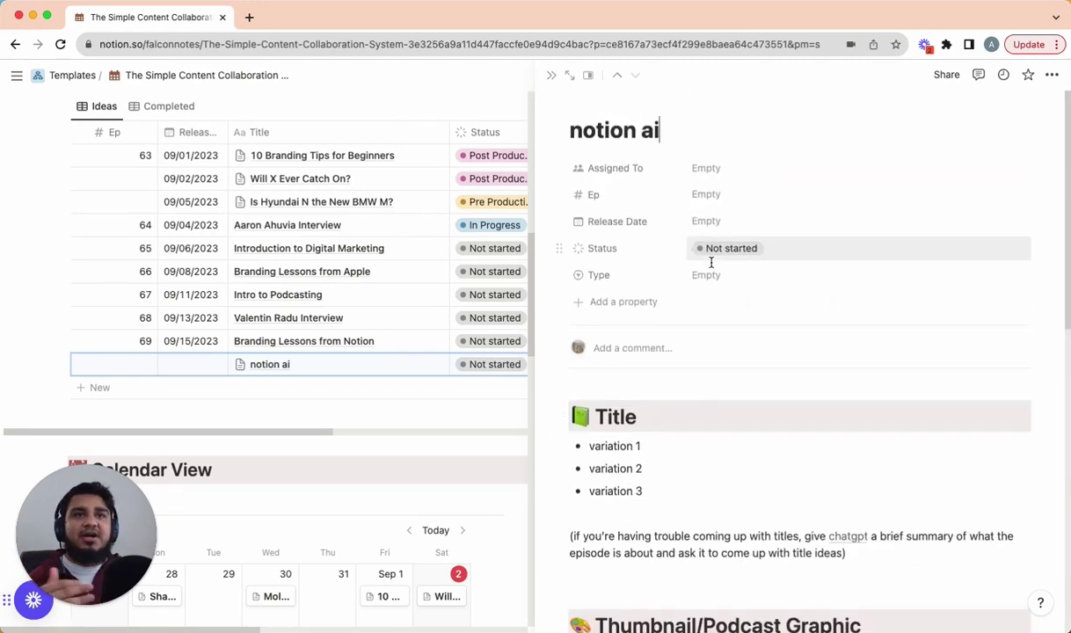
{"action": "scroll", "coordinate": [682, 446], "scroll_direction": "down", "scroll_amount": 5}
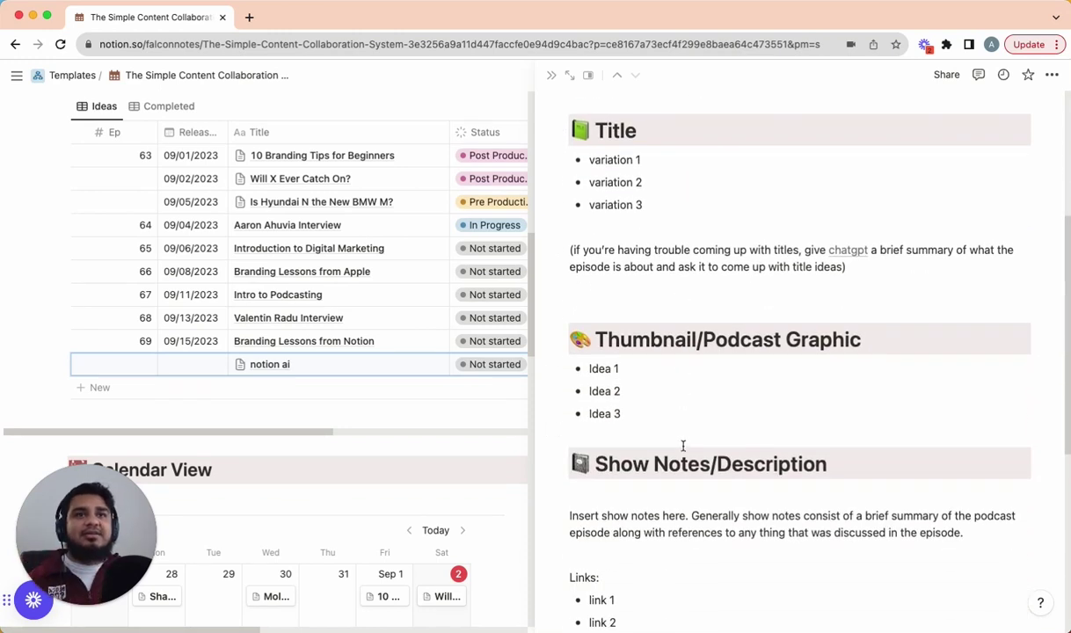
{"action": "scroll", "coordinate": [686, 390], "scroll_direction": "up", "scroll_amount": 2}
{"action": "left_click", "coordinate": [551, 76]}
{"action": "left_click", "coordinate": [60, 364]}
{"action": "left_click", "coordinate": [113, 259]}
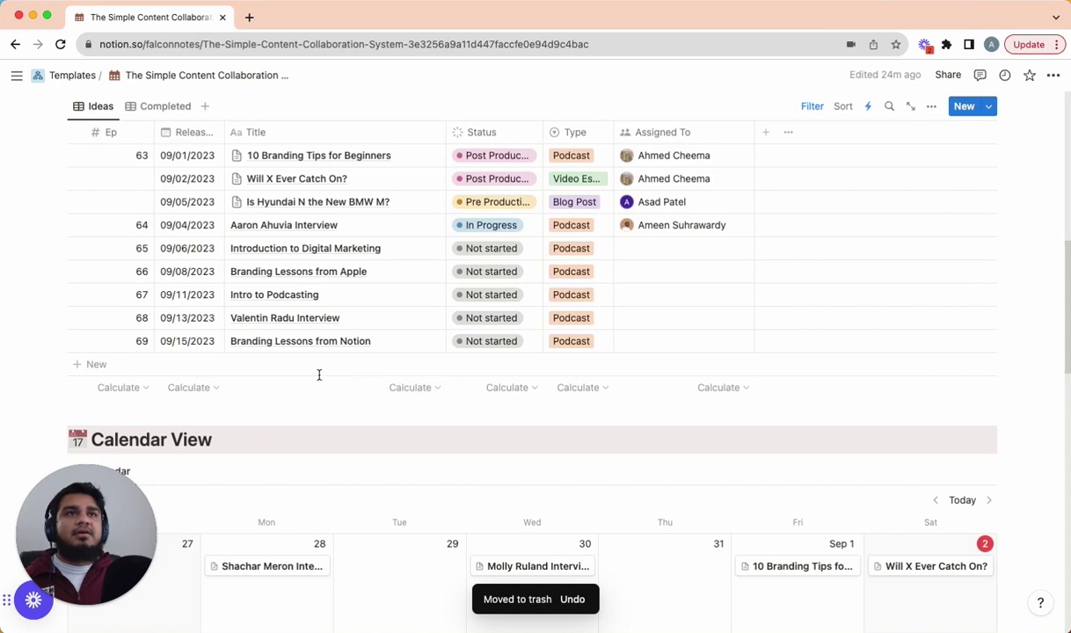
Scroll to the Calendar View and advance it to the week of September 3–9, 2023.
{"action": "scroll", "coordinate": [340, 407], "scroll_direction": "down", "scroll_amount": 4}
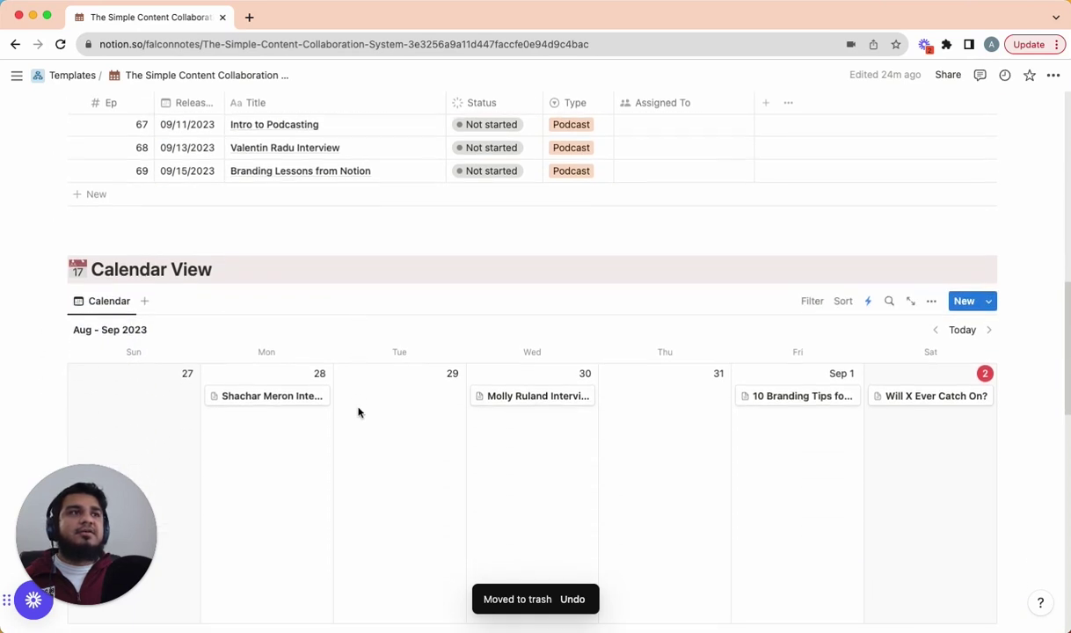
{"action": "scroll", "coordinate": [358, 412], "scroll_direction": "down", "scroll_amount": 2}
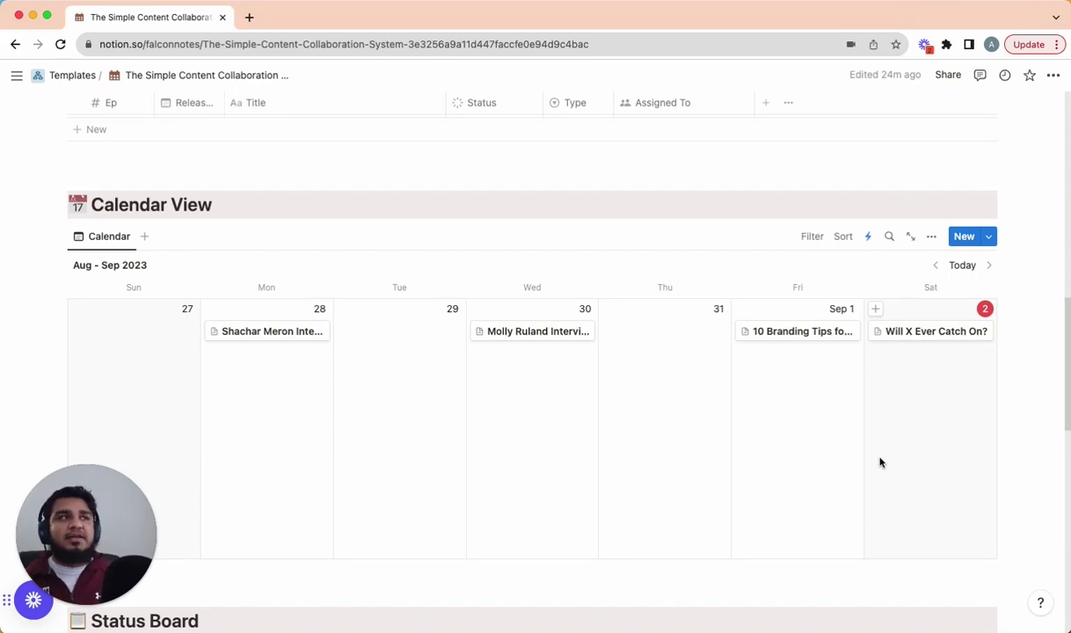
{"action": "left_click", "coordinate": [987, 266]}
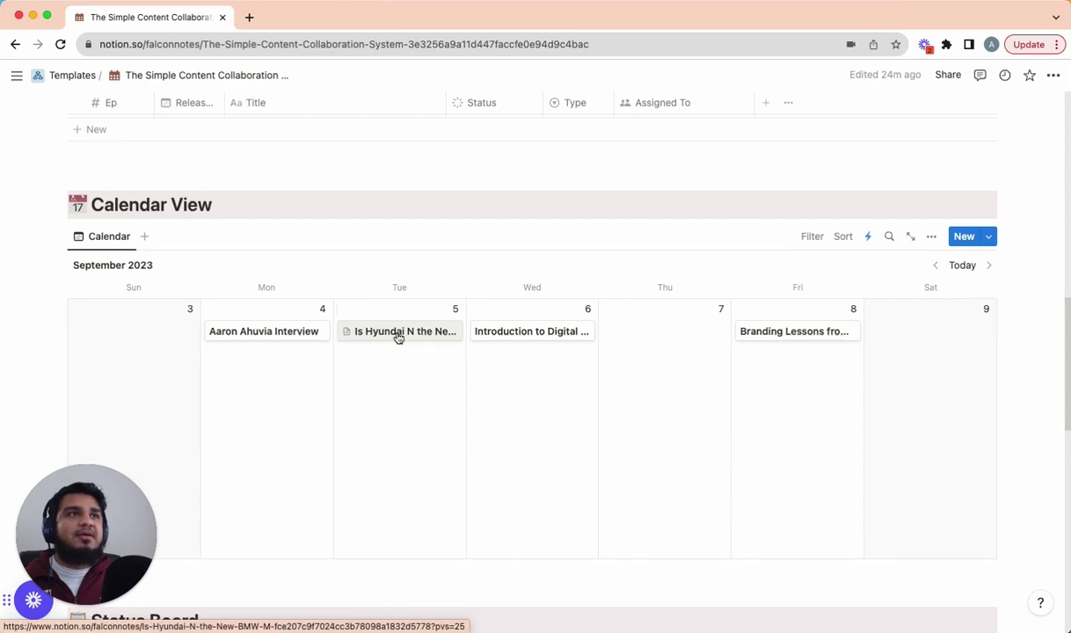
Try the Hyundai N post on September 7, view its page, then return it to September 5.
{"action": "left_click_drag", "start_coordinate": [400, 339], "coordinate": [692, 363]}
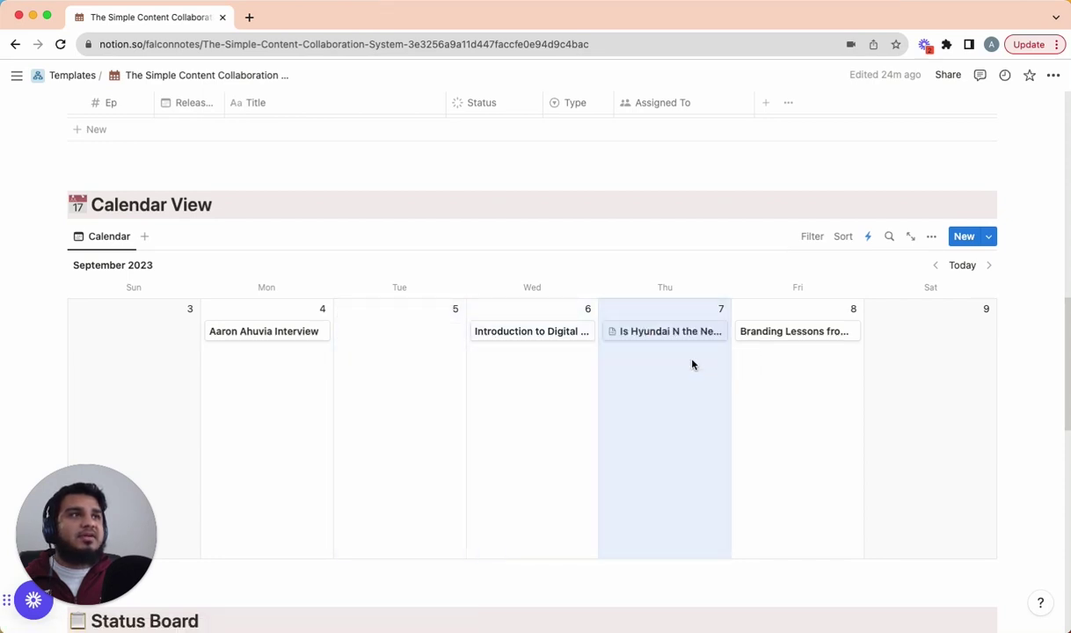
{"action": "left_click", "coordinate": [651, 336]}
{"action": "scroll", "coordinate": [585, 373], "scroll_direction": "down", "scroll_amount": 5}
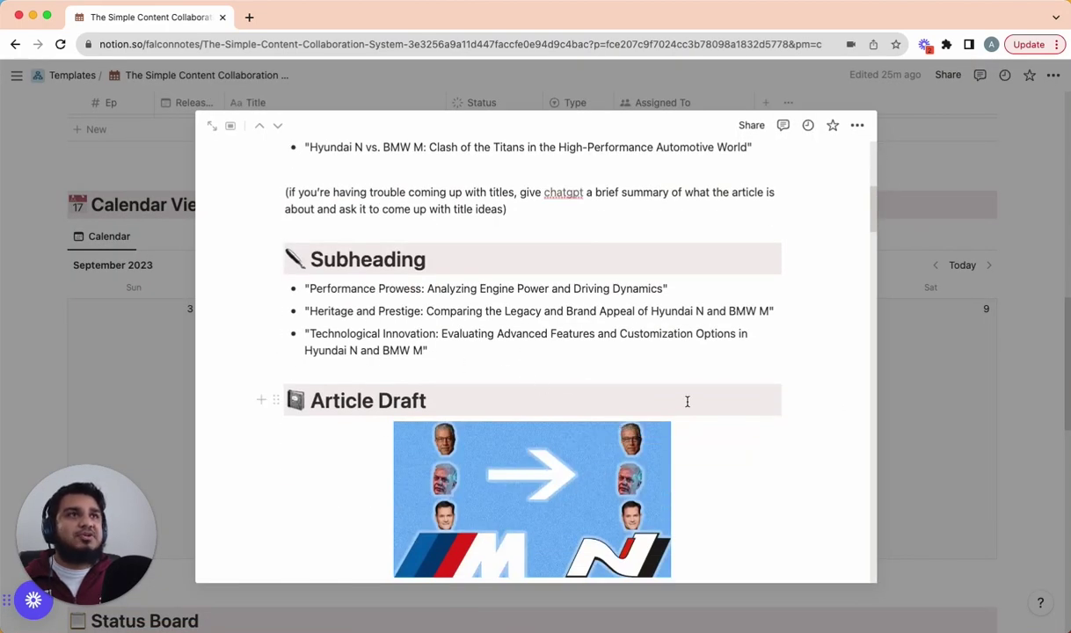
{"action": "left_click", "coordinate": [923, 337]}
{"action": "left_click_drag", "start_coordinate": [674, 349], "coordinate": [386, 342]}
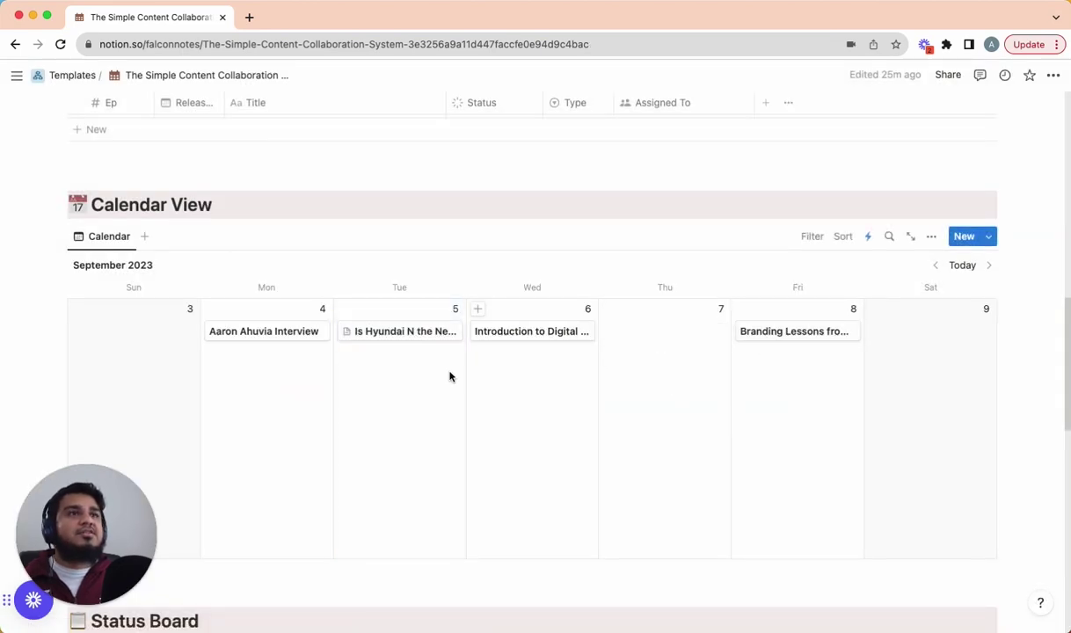
Advance the calendar one more week, then jump back to the current week with Today.
{"action": "left_click", "coordinate": [989, 266]}
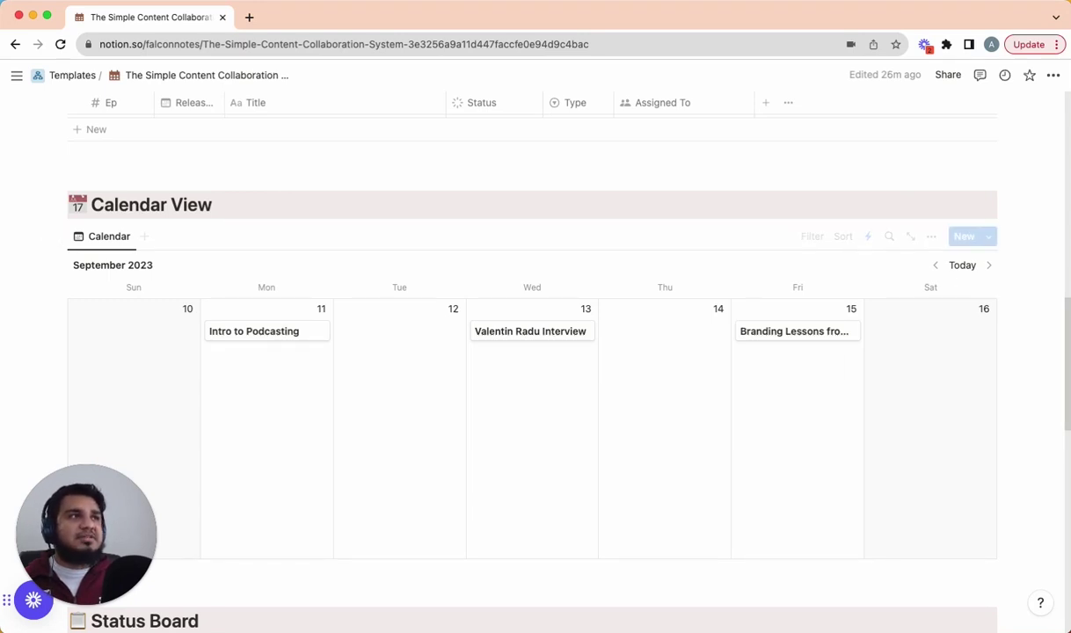
{"action": "left_click", "coordinate": [970, 272]}
{"action": "scroll", "coordinate": [978, 317], "scroll_direction": "down", "scroll_amount": 5}
On the Status Board, move 'Intro to Podcasting' to Pre Production and 'Will X Ever Catch On?' to Done.
{"action": "scroll", "coordinate": [978, 318], "scroll_direction": "down", "scroll_amount": 2}
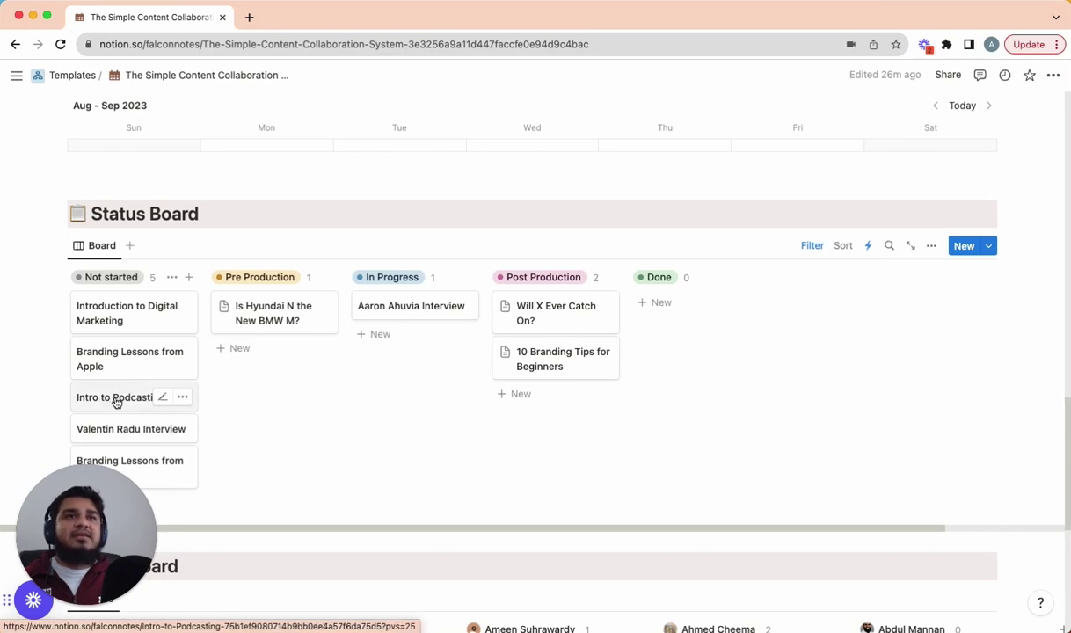
{"action": "left_click_drag", "start_coordinate": [132, 396], "coordinate": [270, 365]}
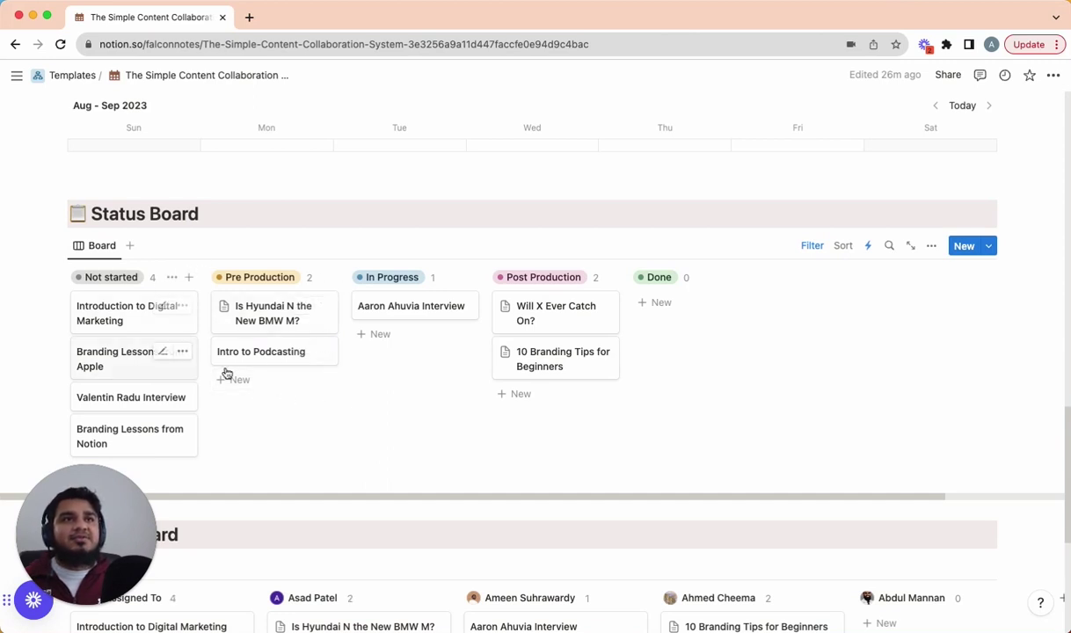
{"action": "scroll", "coordinate": [314, 360], "scroll_direction": "up", "scroll_amount": 10}
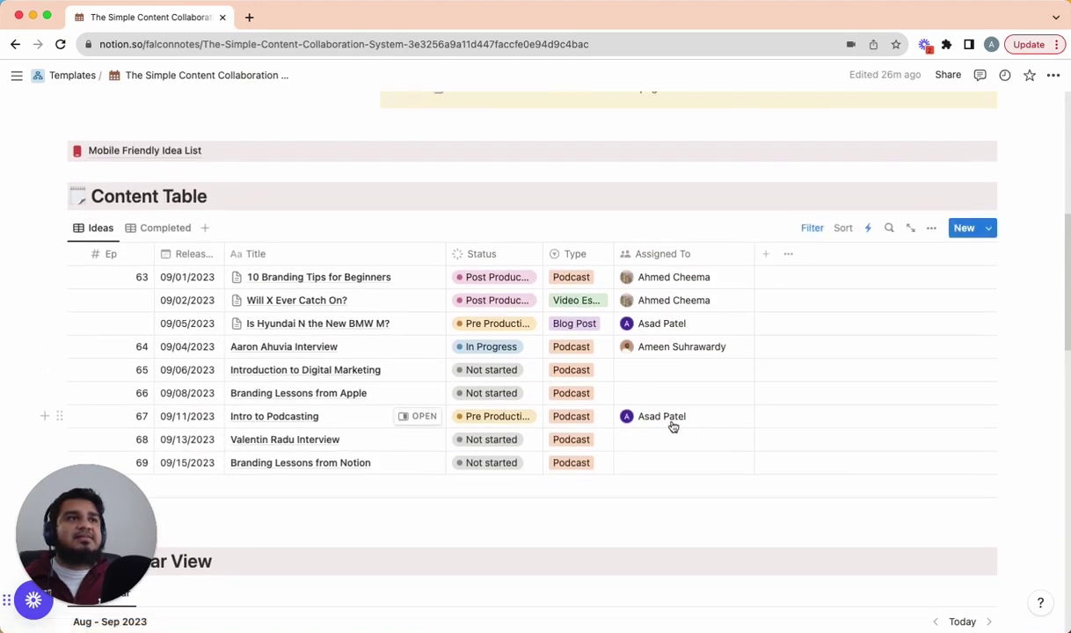
{"action": "scroll", "coordinate": [671, 426], "scroll_direction": "down", "scroll_amount": 6}
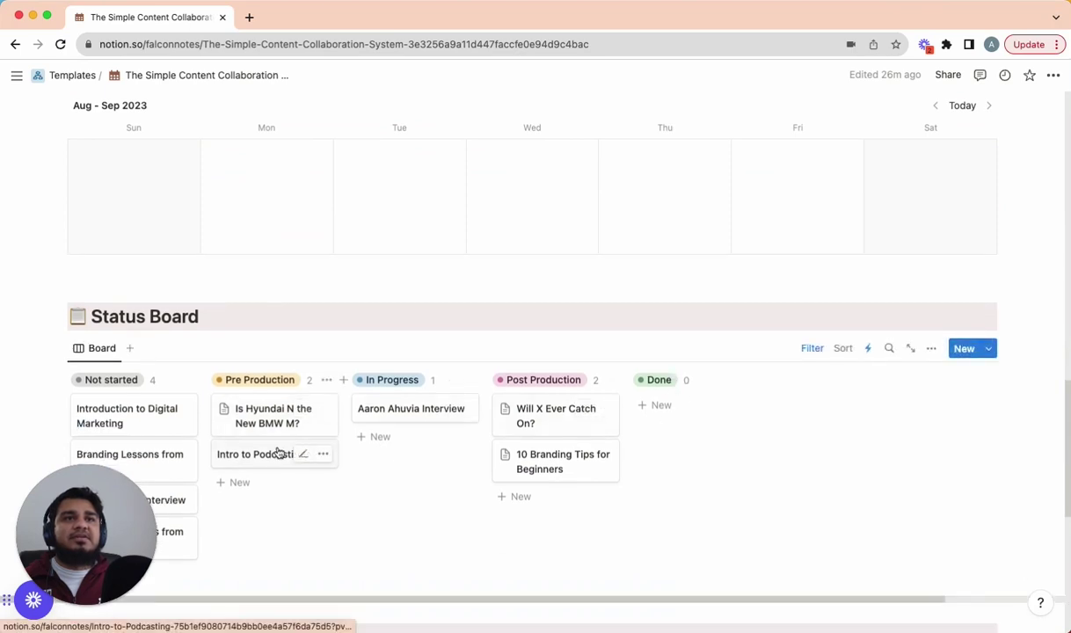
{"action": "scroll", "coordinate": [480, 519], "scroll_direction": "down", "scroll_amount": 1}
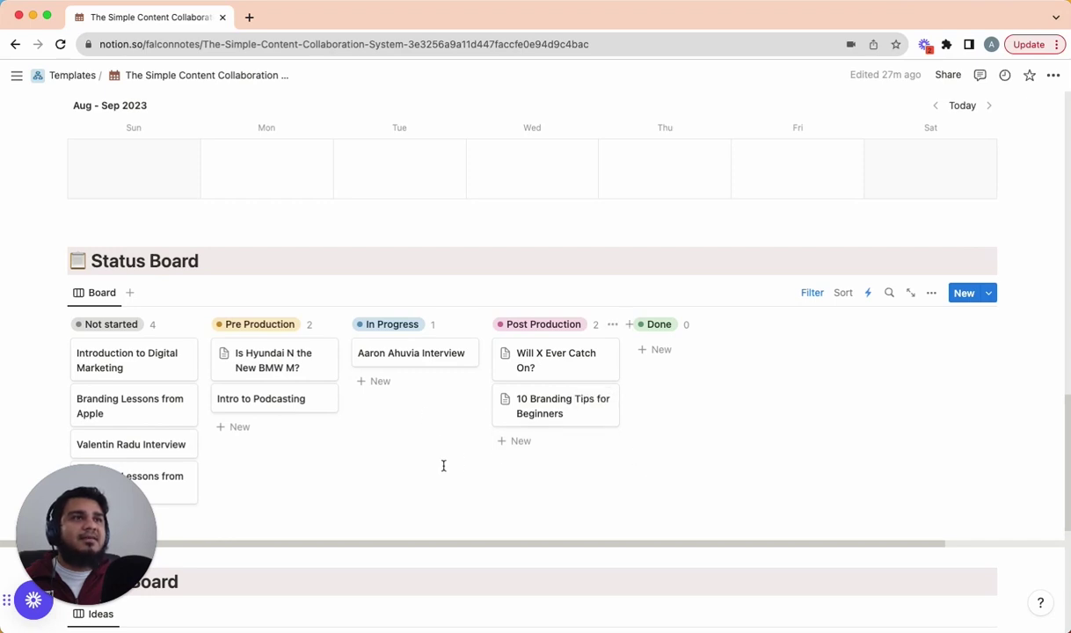
{"action": "left_click_drag", "start_coordinate": [526, 360], "coordinate": [655, 366]}
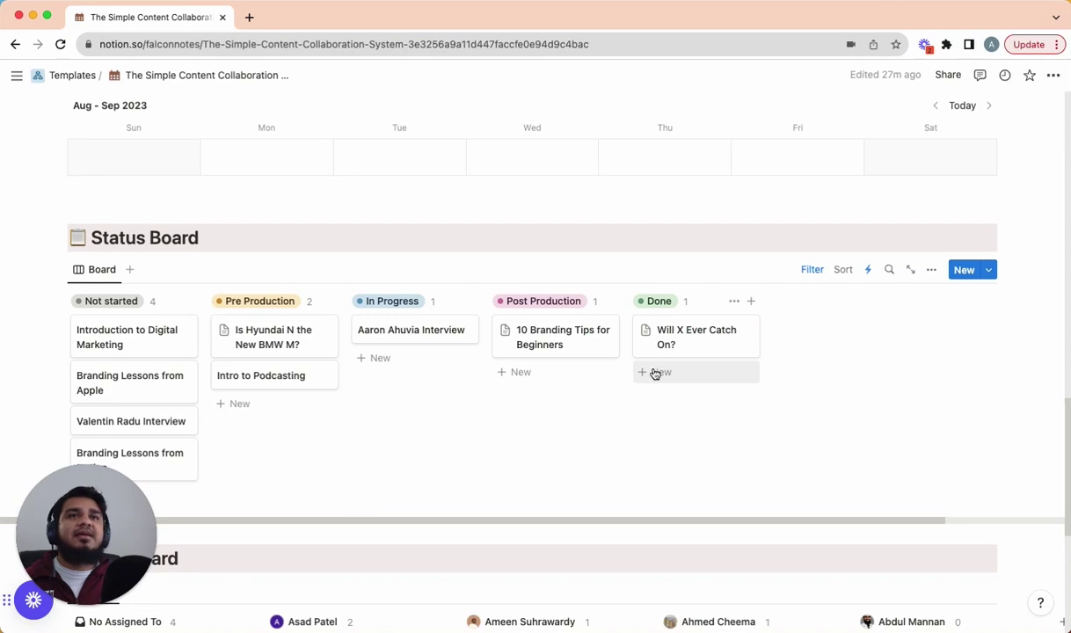
Show the Status Board's filter bar and inspect its 2 filter rules.
{"action": "left_click", "coordinate": [813, 271]}
{"action": "left_click", "coordinate": [130, 303]}
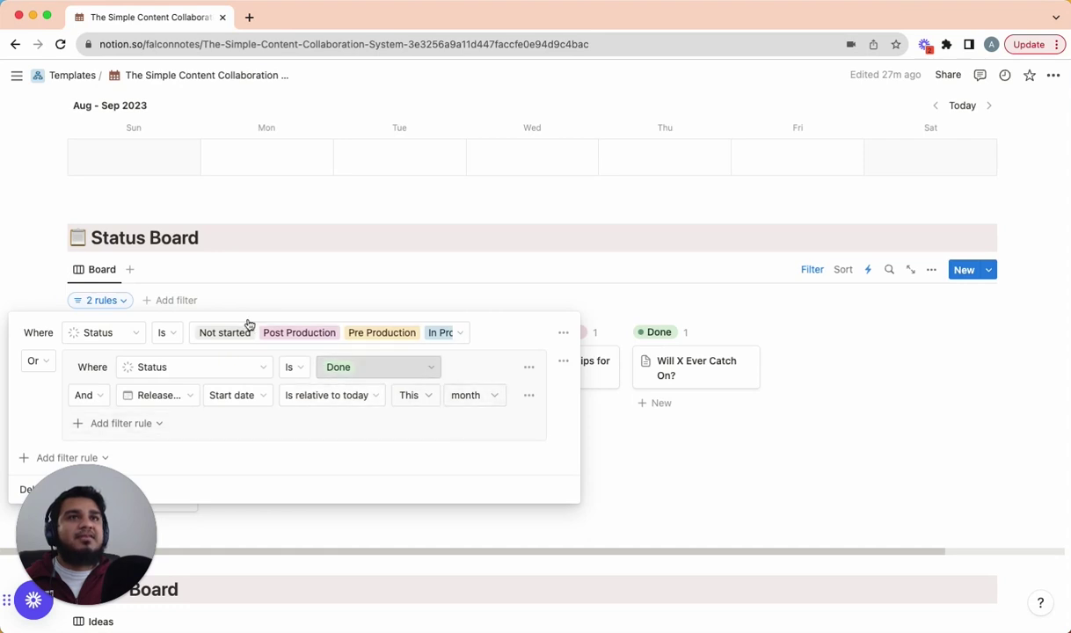
{"action": "left_click", "coordinate": [121, 302]}
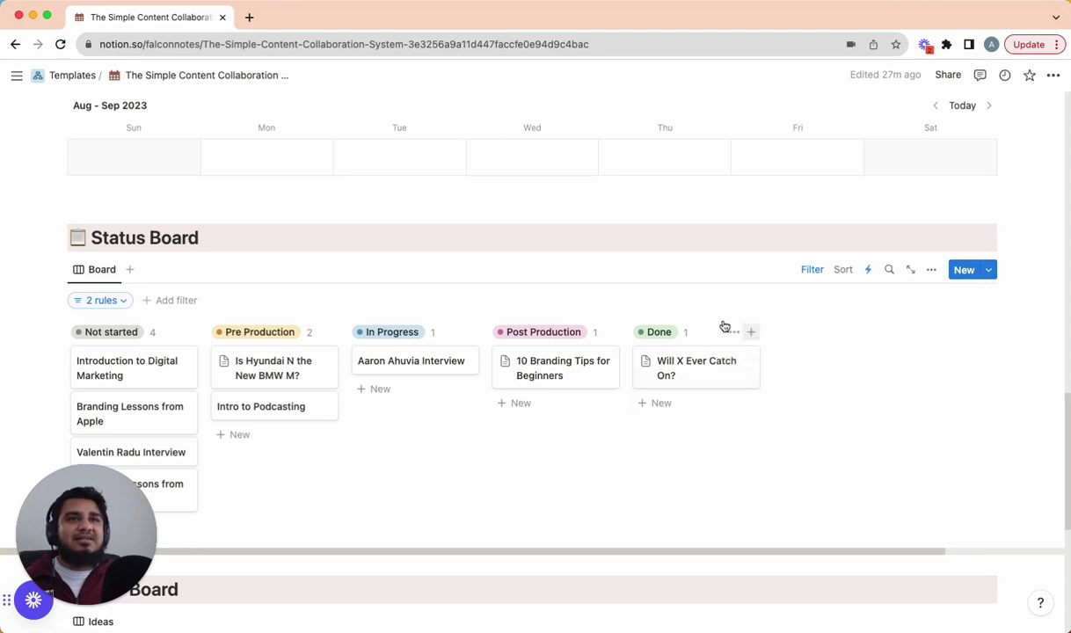
{"action": "scroll", "coordinate": [563, 484], "scroll_direction": "up", "scroll_amount": 1}
{"action": "scroll", "coordinate": [554, 462], "scroll_direction": "down", "scroll_amount": 1}
{"action": "scroll", "coordinate": [554, 462], "scroll_direction": "down", "scroll_amount": 5}
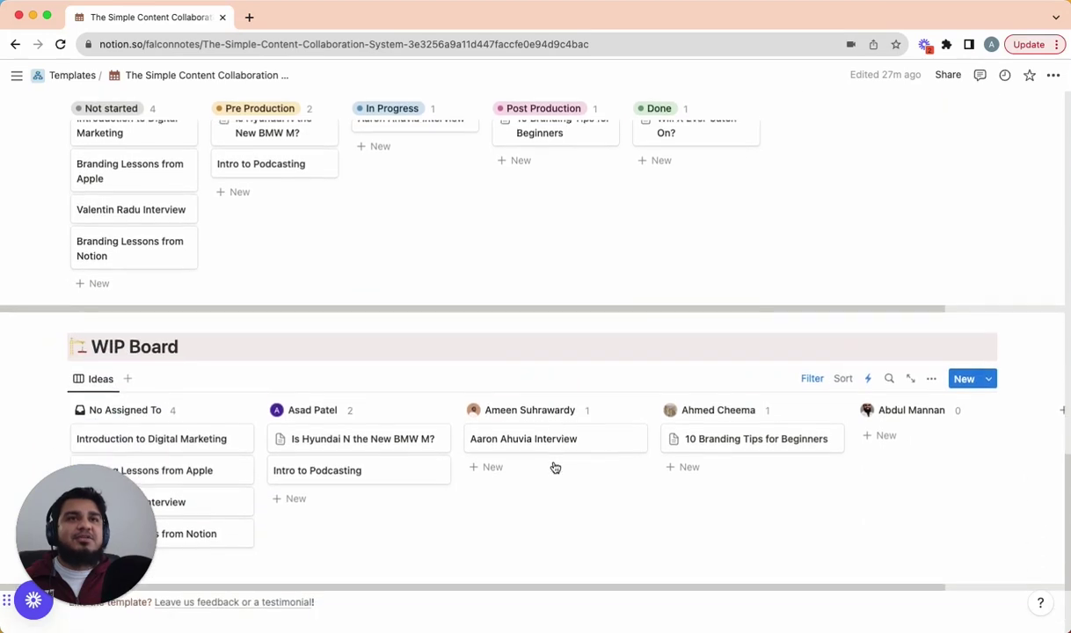
{"action": "scroll", "coordinate": [555, 467], "scroll_direction": "down", "scroll_amount": 3}
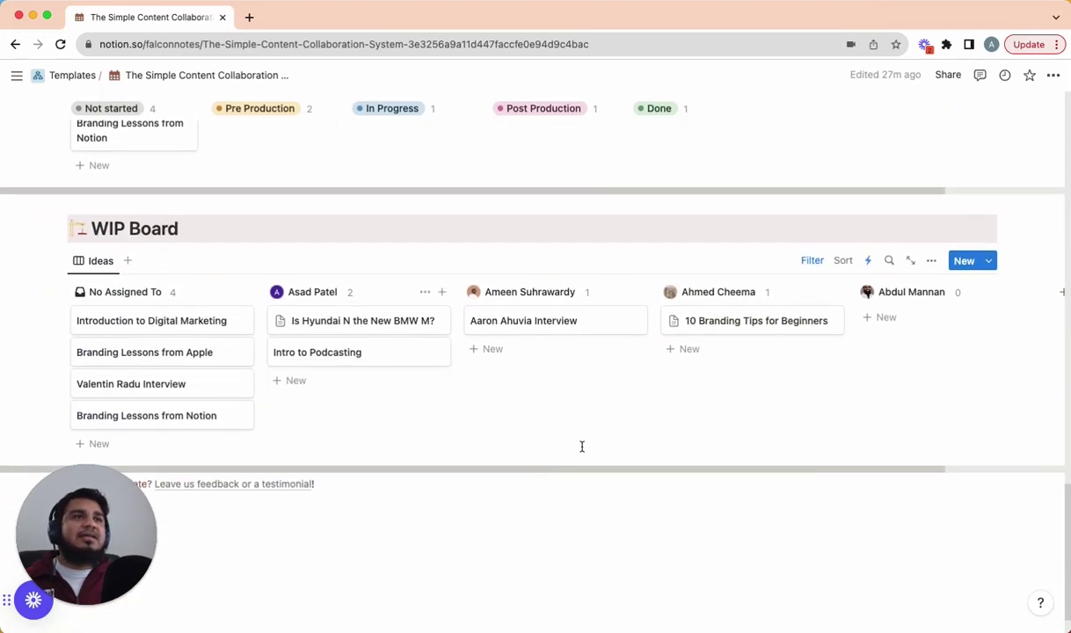
{"action": "left_click_drag", "start_coordinate": [566, 467], "coordinate": [485, 460]}
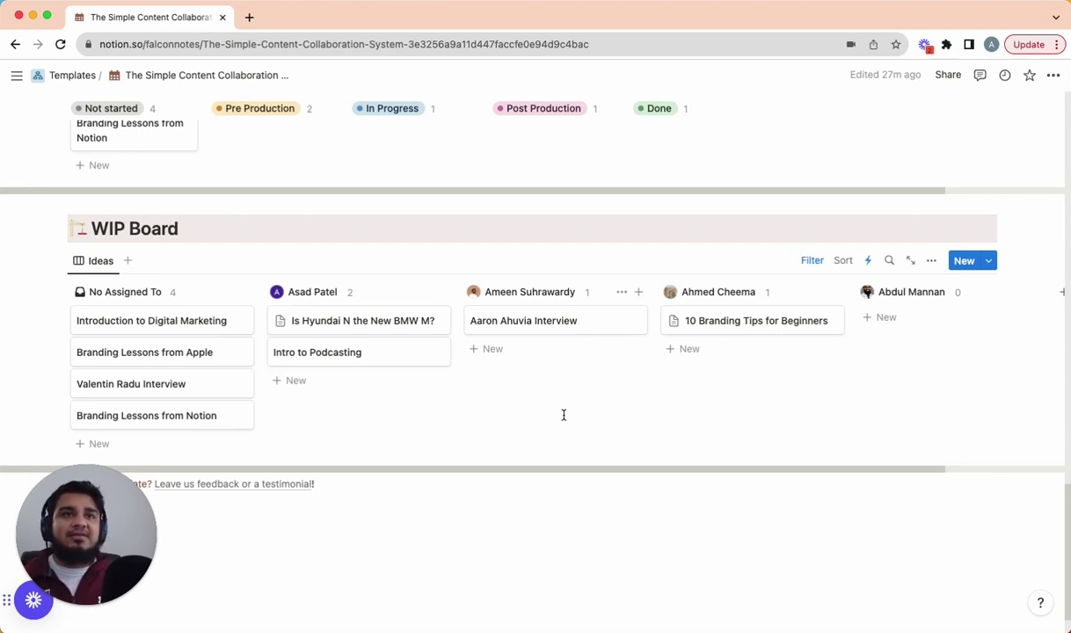
{"action": "scroll", "coordinate": [563, 415], "scroll_direction": "down", "scroll_amount": 2}
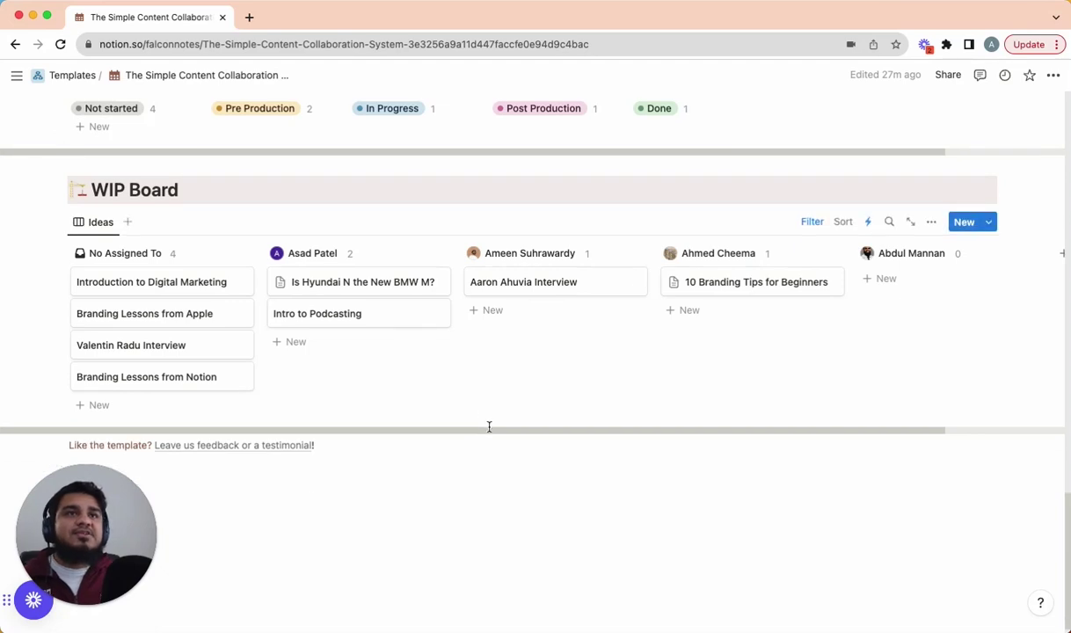
{"action": "scroll", "coordinate": [480, 425], "scroll_direction": "up", "scroll_amount": 15}
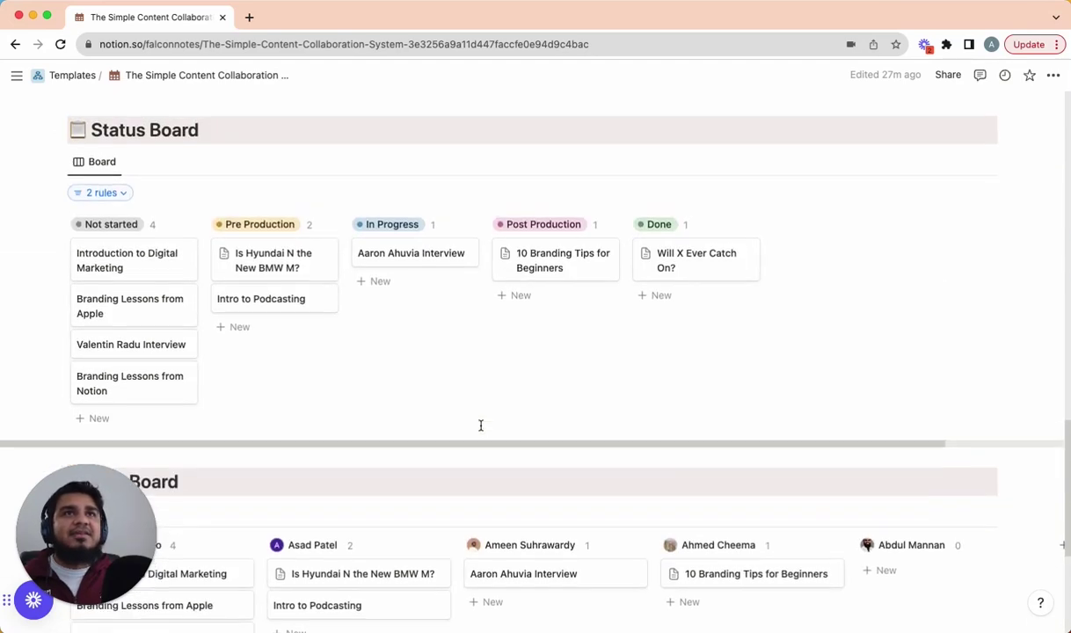
{"action": "scroll", "coordinate": [480, 425], "scroll_direction": "up", "scroll_amount": 8}
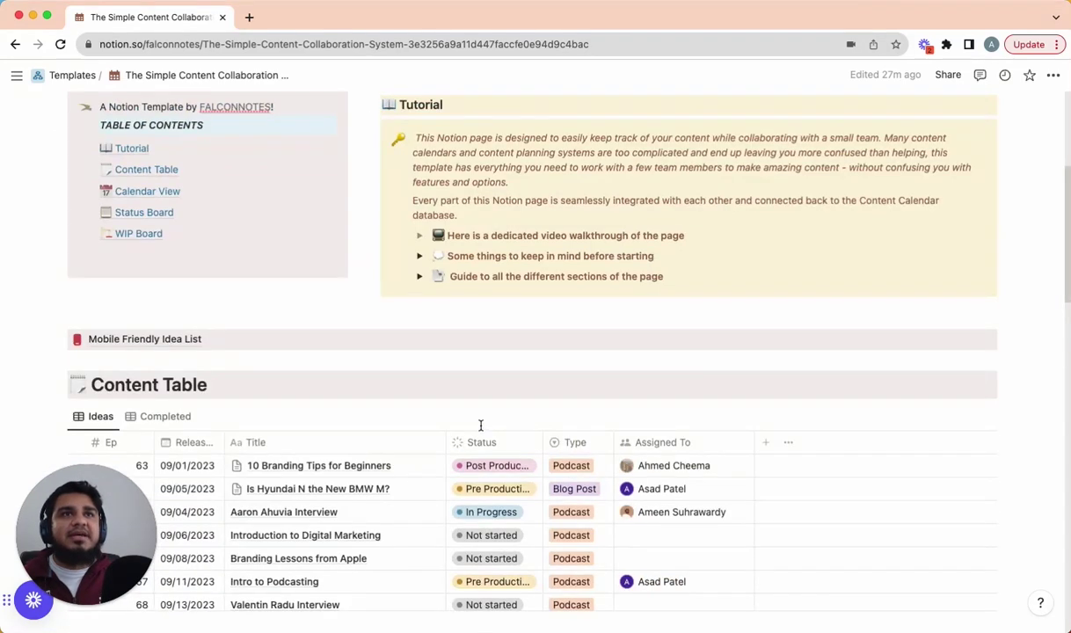
Open the Mobile Friendly Idea List and add a new idea titled 'notion ai'.
{"action": "left_click", "coordinate": [147, 343]}
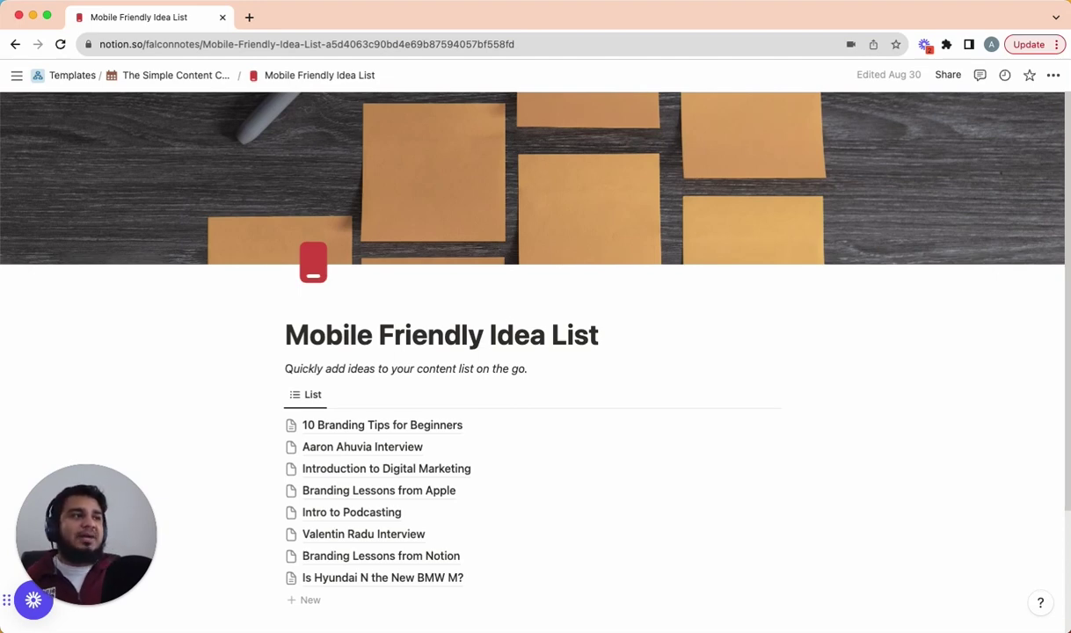
{"action": "scroll", "coordinate": [371, 614], "scroll_direction": "down", "scroll_amount": 1}
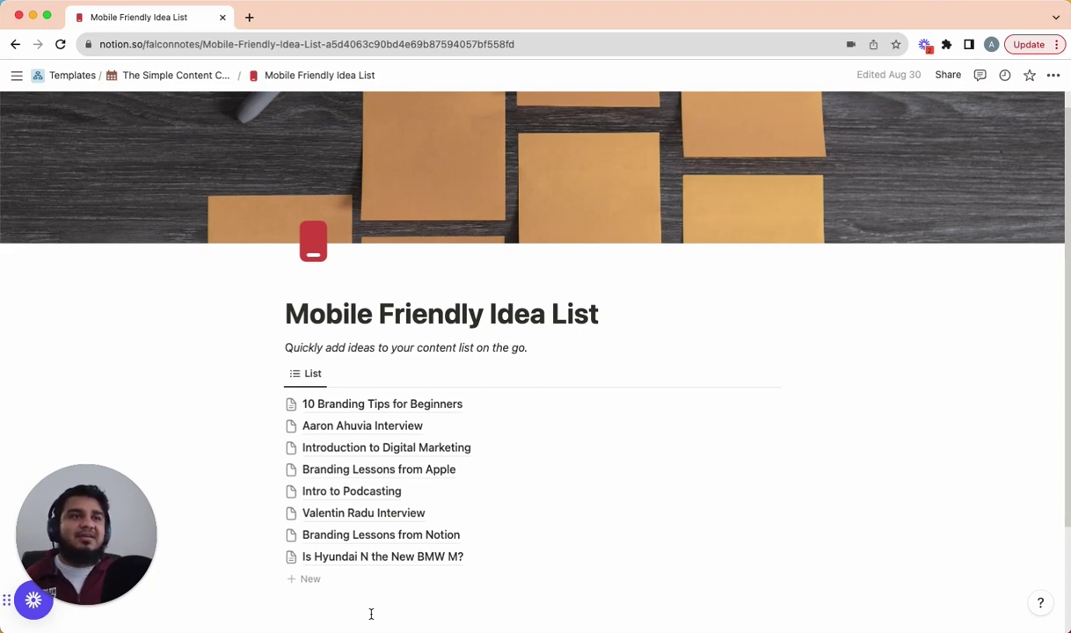
{"action": "left_click", "coordinate": [312, 579]}
{"action": "type", "text": "notion ai"}
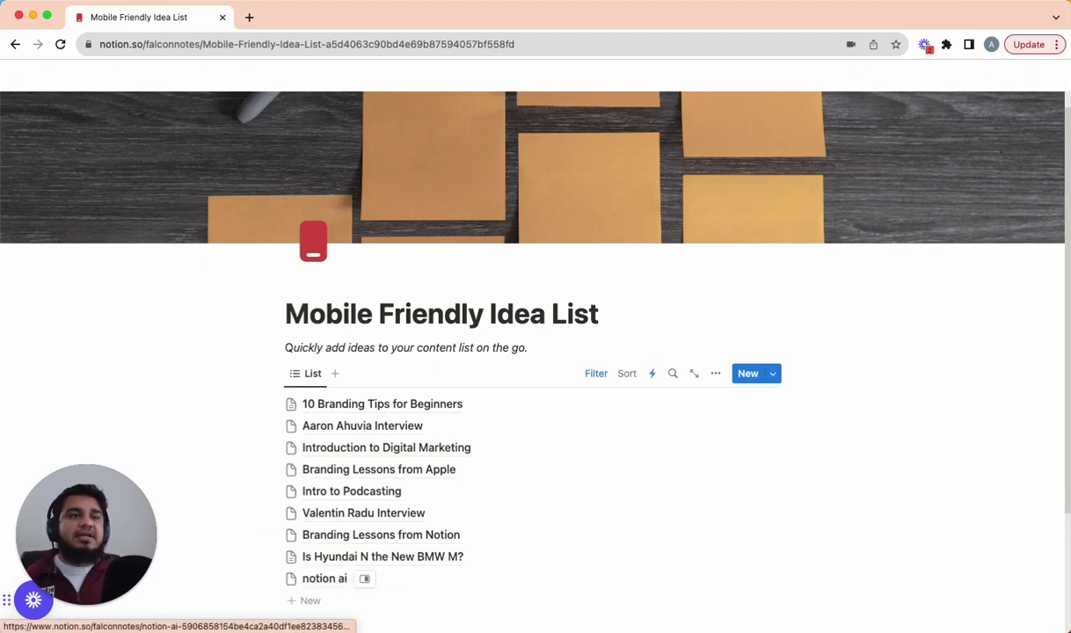
{"action": "key", "text": "Escape"}
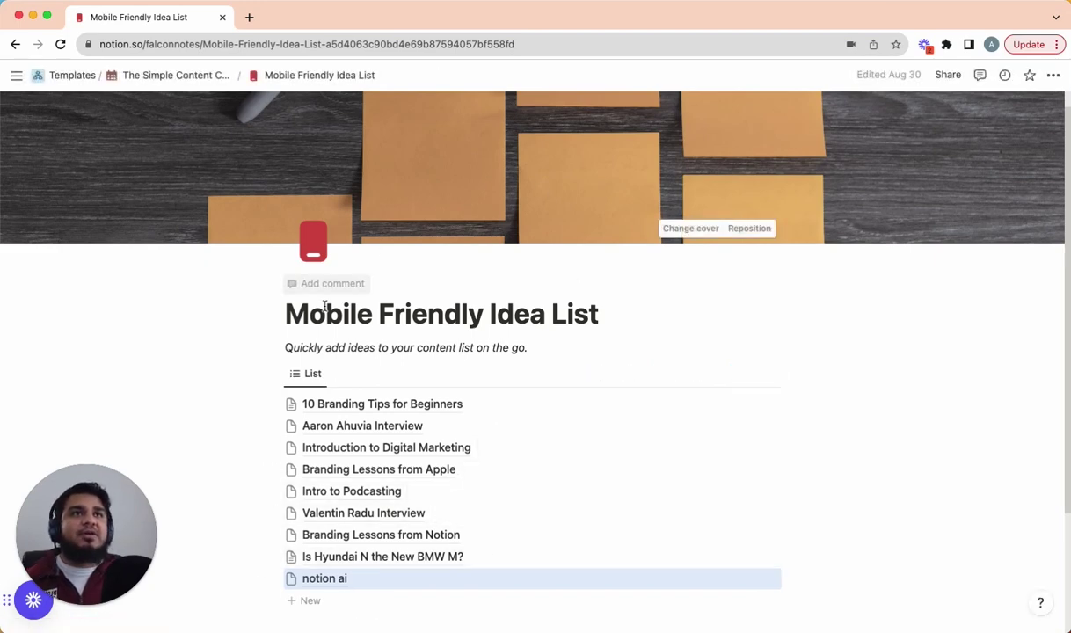
Return to the main content collaboration page and scroll down to the Content Table.
{"action": "left_click", "coordinate": [172, 75]}
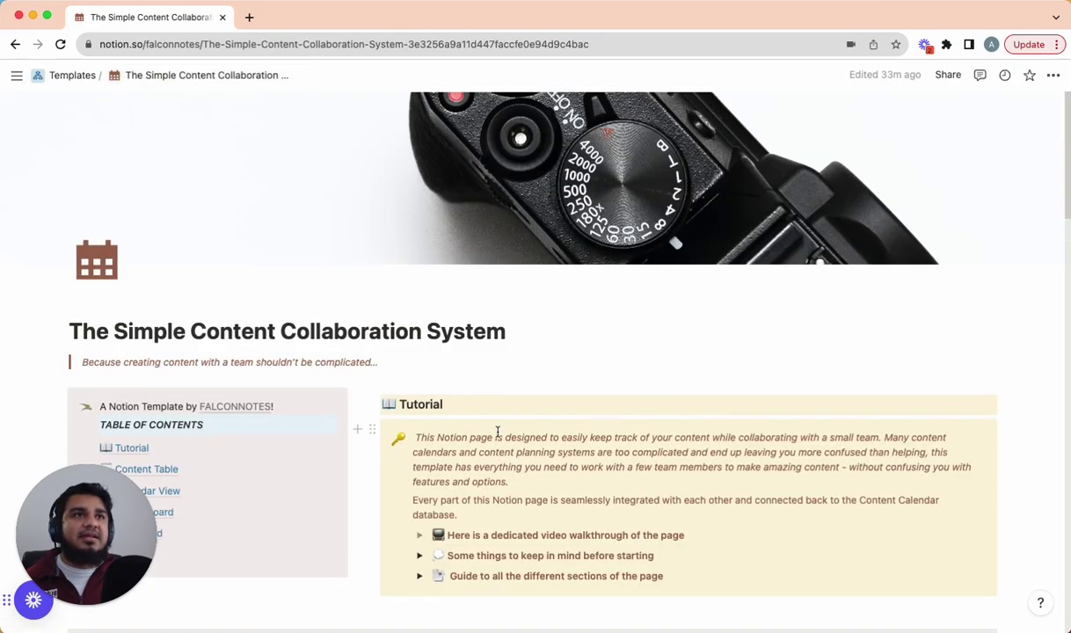
{"action": "scroll", "coordinate": [498, 432], "scroll_direction": "down", "scroll_amount": 10}
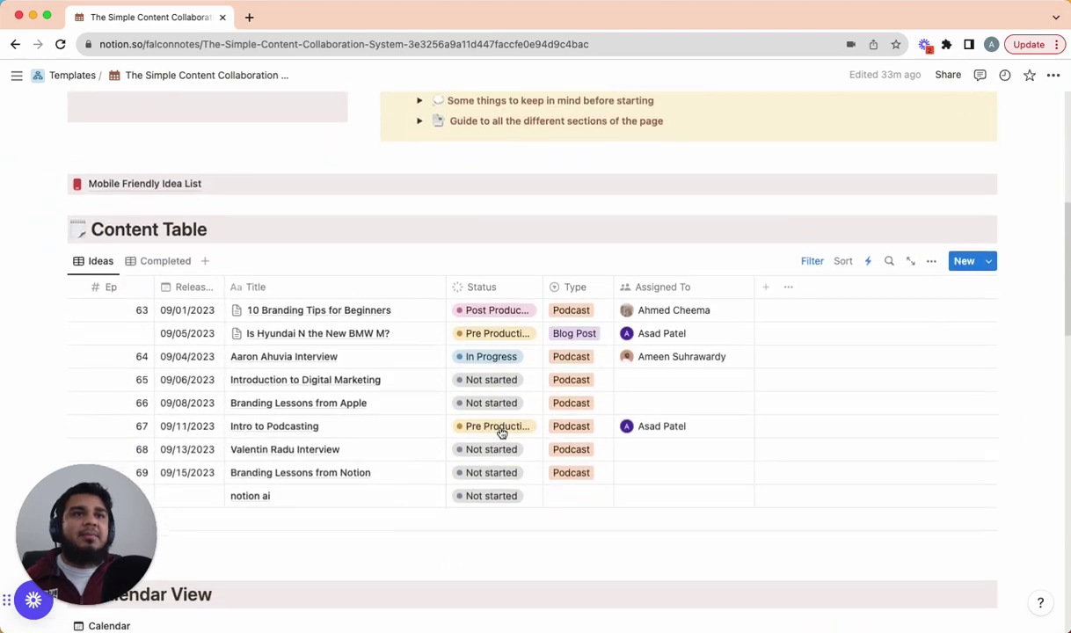
{"action": "scroll", "coordinate": [497, 432], "scroll_direction": "down", "scroll_amount": 2}
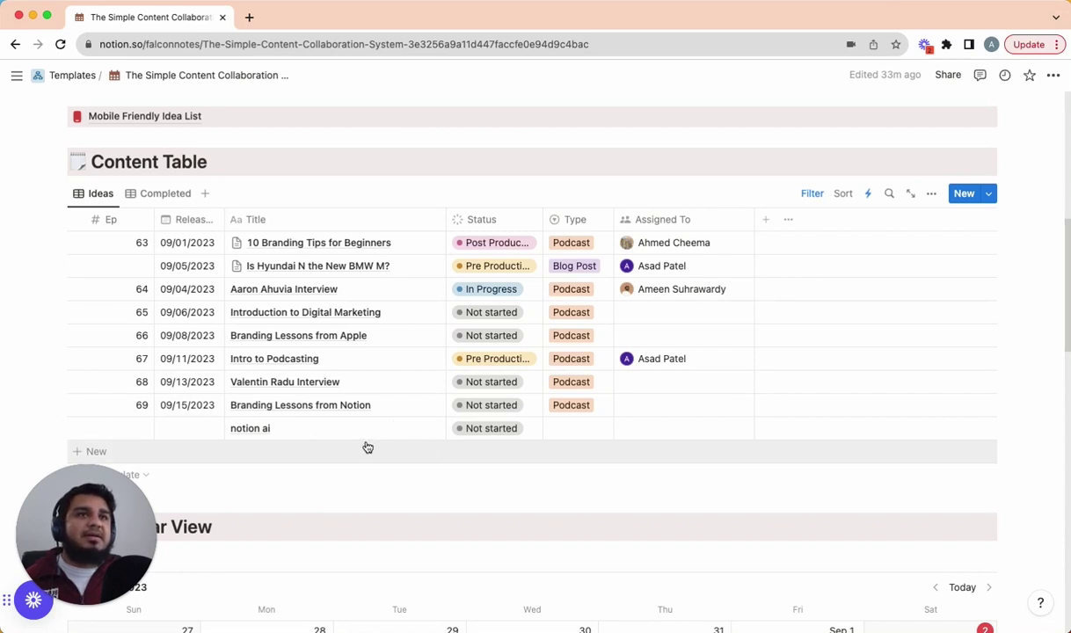
Set notion ai's release date to September 28, 2023 and its type to Video Essay.
{"action": "left_click", "coordinate": [181, 429]}
{"action": "left_click", "coordinate": [271, 420]}
{"action": "left_click", "coordinate": [581, 430]}
{"action": "left_click", "coordinate": [581, 430]}
{"action": "left_click", "coordinate": [586, 494]}
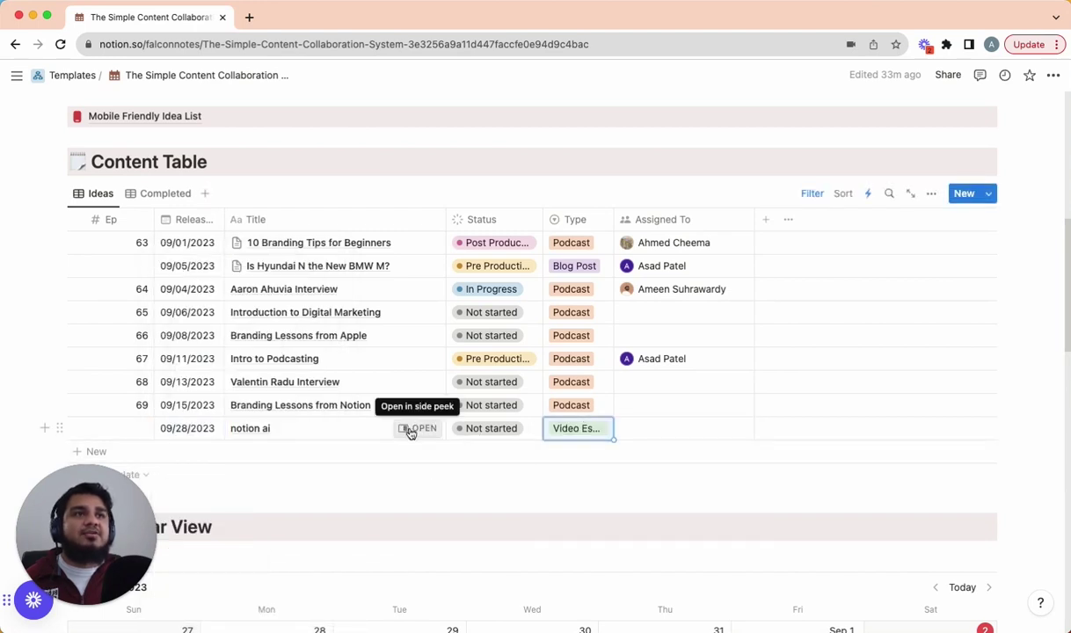
Preview the notion ai page, then open the Mobile Friendly Idea List.
{"action": "left_click", "coordinate": [416, 429]}
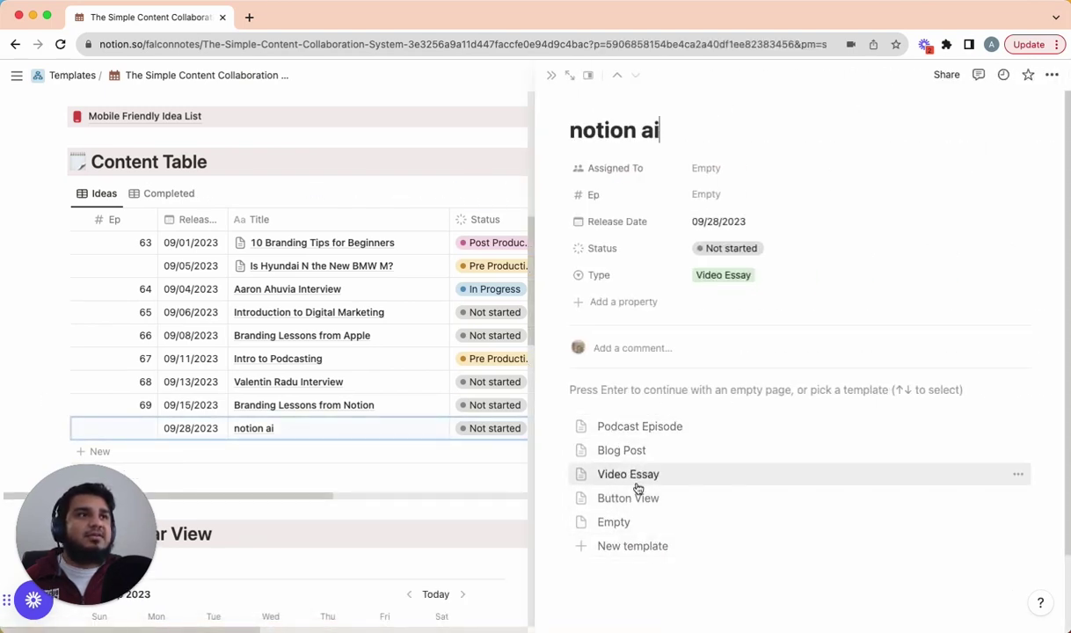
{"action": "left_click", "coordinate": [552, 76]}
{"action": "left_click", "coordinate": [153, 118]}
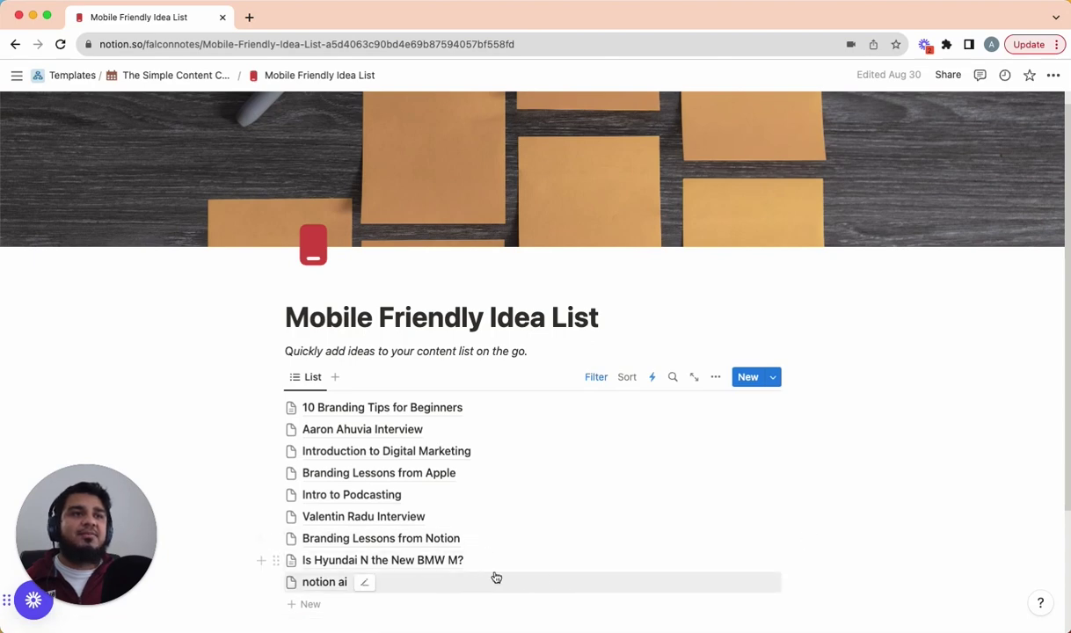
Open notion ai in side peek and write 'notes' in its body, leaving assignee and episode empty.
{"action": "left_click", "coordinate": [325, 582]}
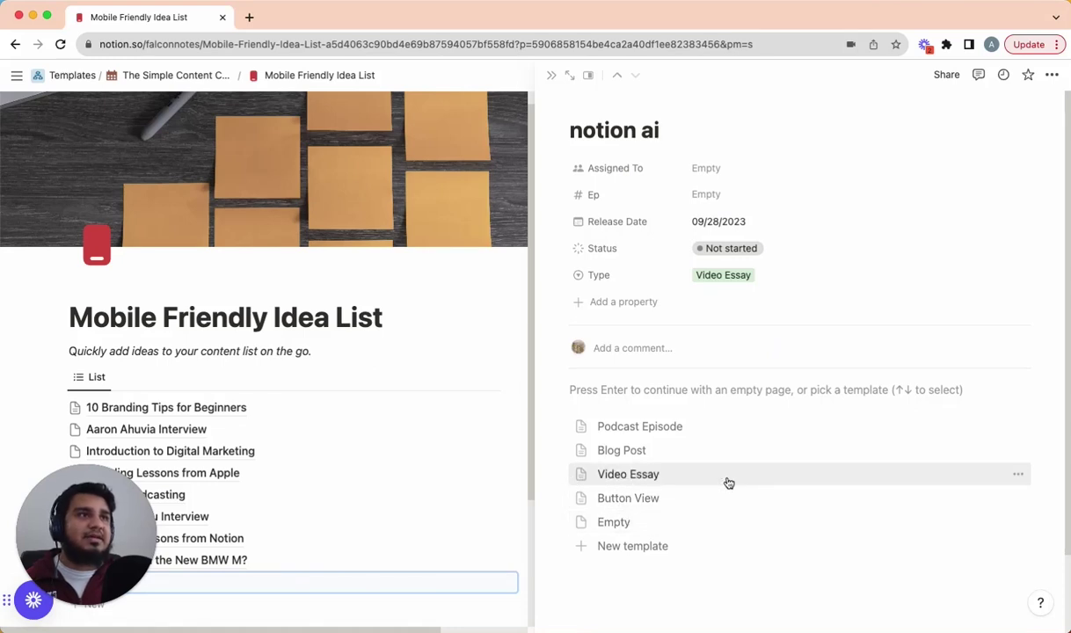
{"action": "left_click", "coordinate": [602, 390]}
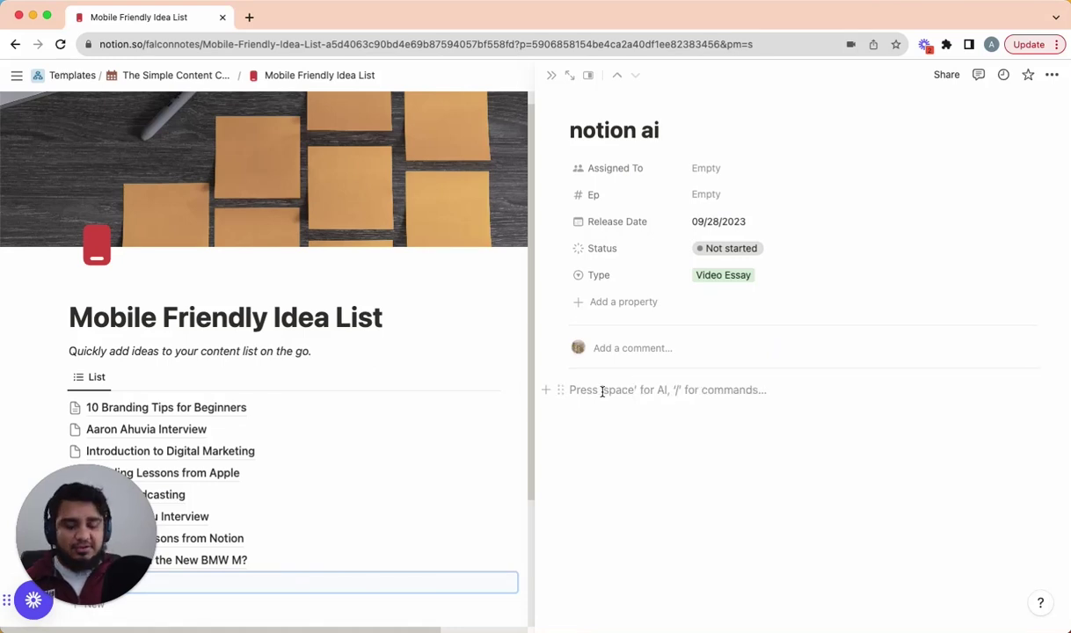
{"action": "type", "text": "notes"}
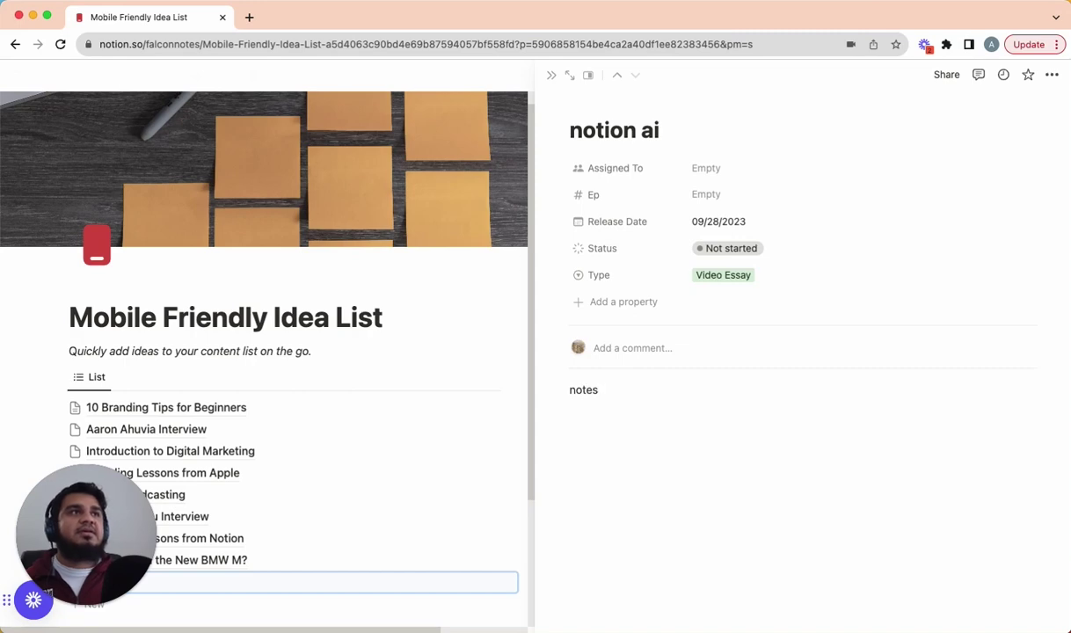
{"action": "left_click", "coordinate": [742, 174]}
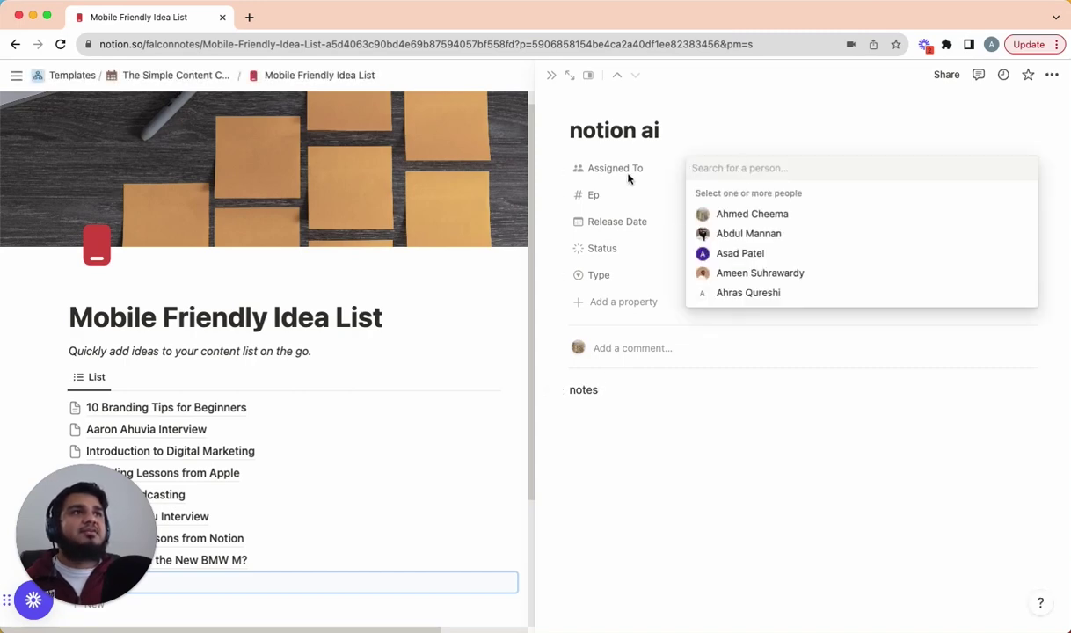
{"action": "left_click", "coordinate": [701, 193]}
{"action": "left_click", "coordinate": [700, 194]}
{"action": "left_click", "coordinate": [616, 206]}
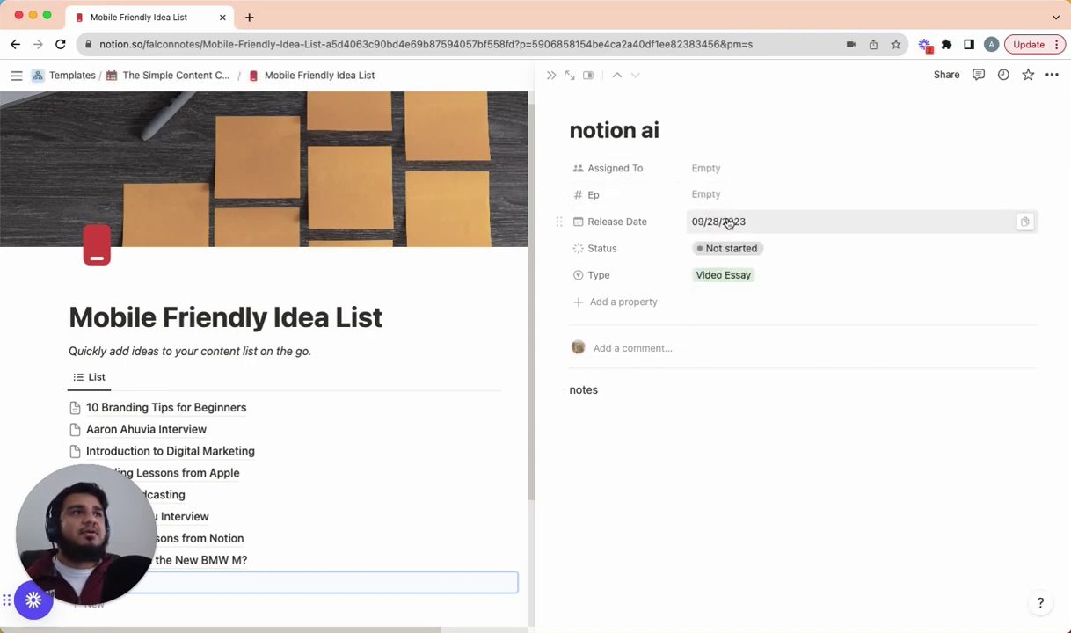
Close the preview and delete the notion ai idea from the list.
{"action": "left_click", "coordinate": [551, 76]}
{"action": "right_click", "coordinate": [332, 584]}
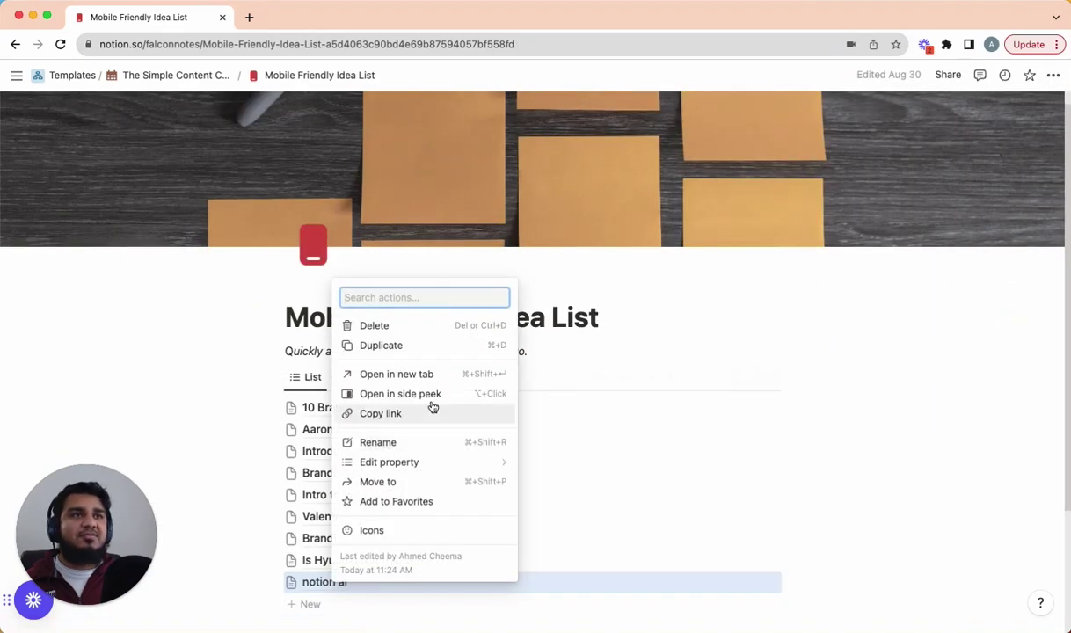
{"action": "left_click", "coordinate": [421, 335]}
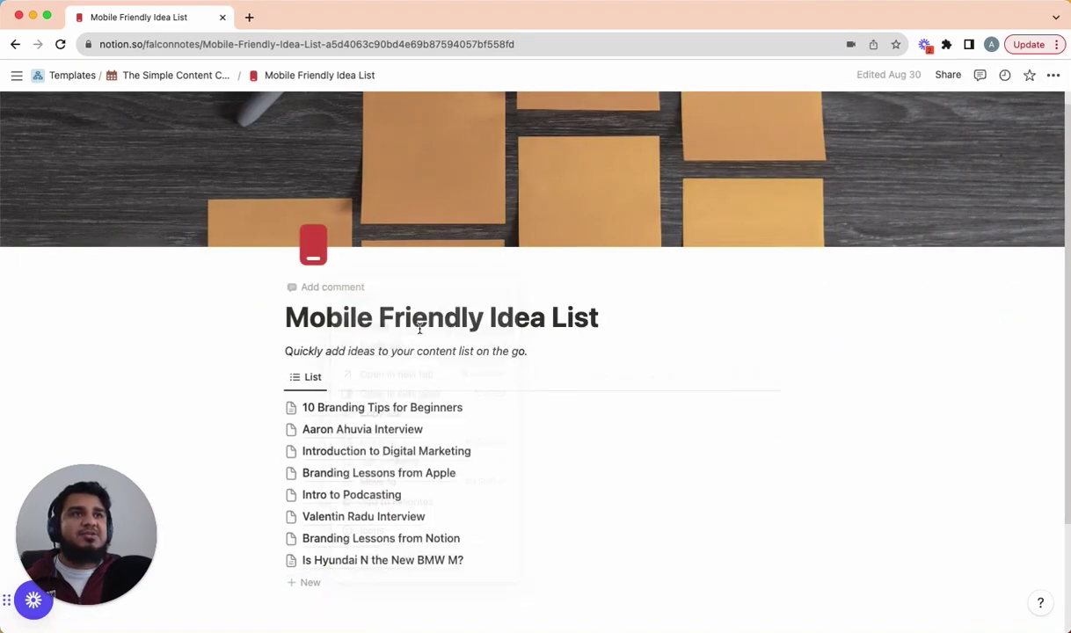
{"action": "left_click", "coordinate": [201, 81]}
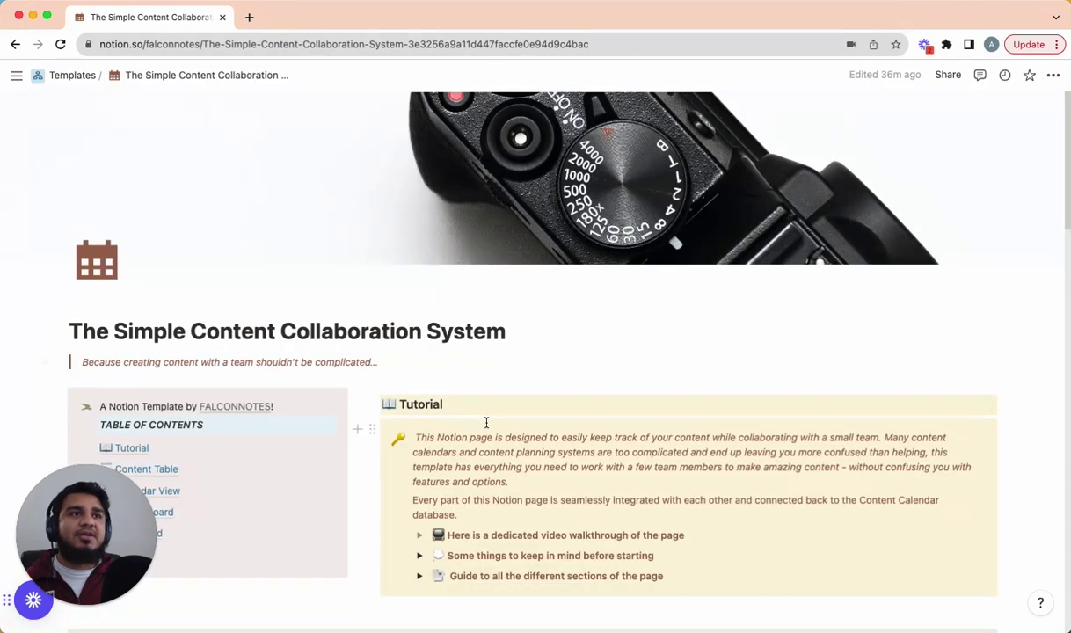
{"action": "scroll", "coordinate": [558, 483], "scroll_direction": "down", "scroll_amount": 1}
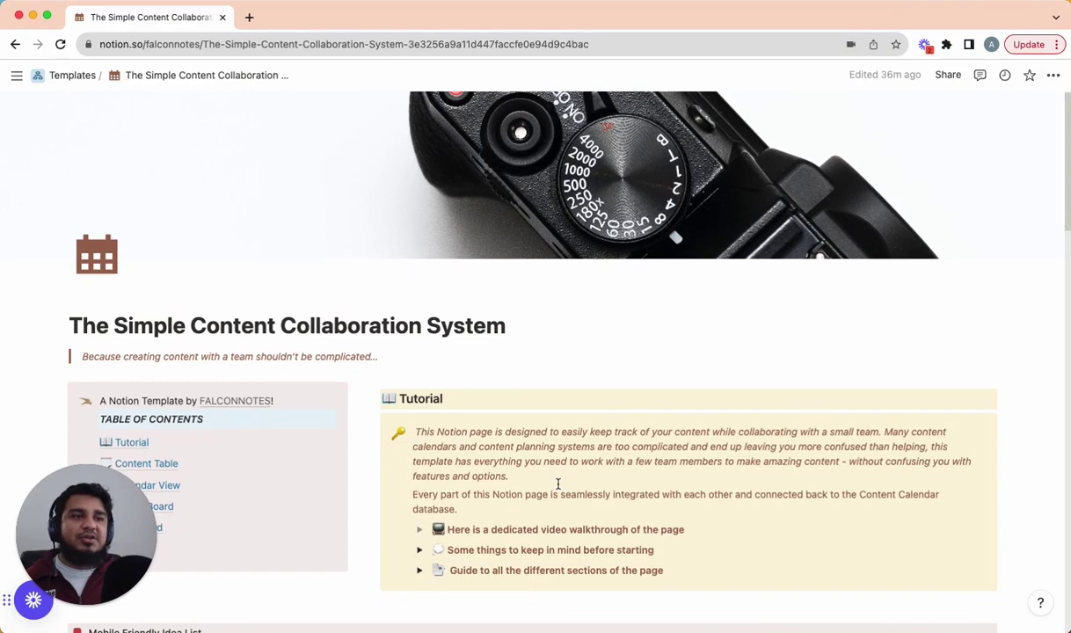
{"action": "scroll", "coordinate": [444, 487], "scroll_direction": "down", "scroll_amount": 20}
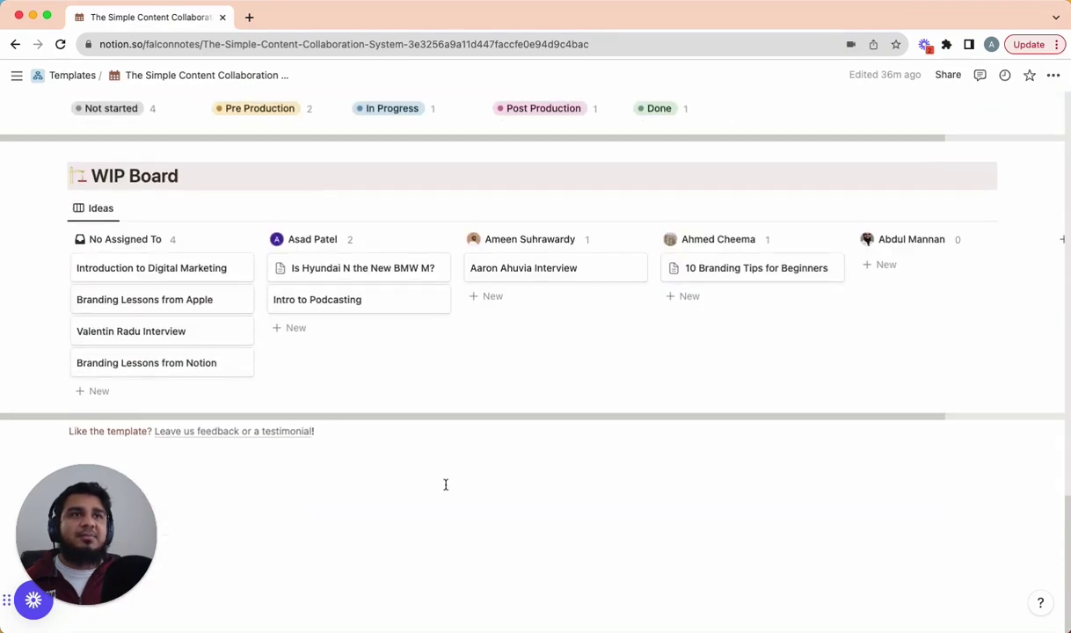